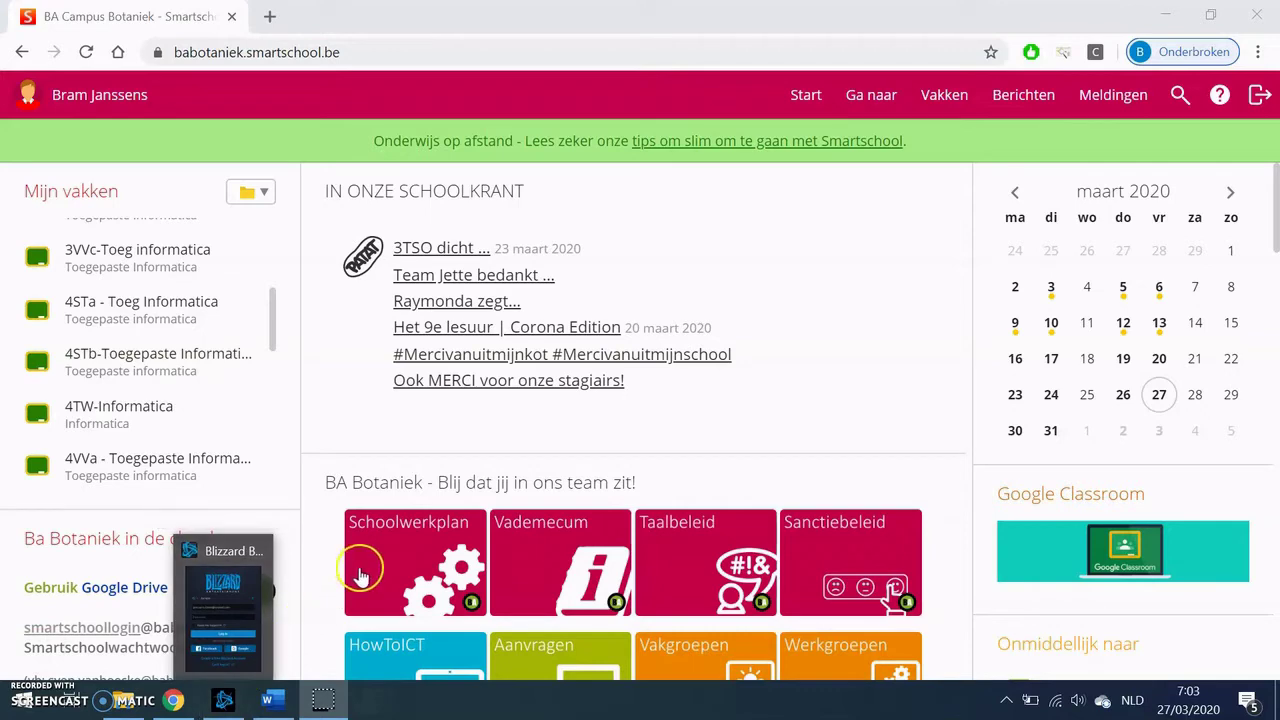
Step: Search the web for Audacity in a new browser tab and open the official audacityteam.org site
{"action": "left_click", "coordinate": [269, 17]}
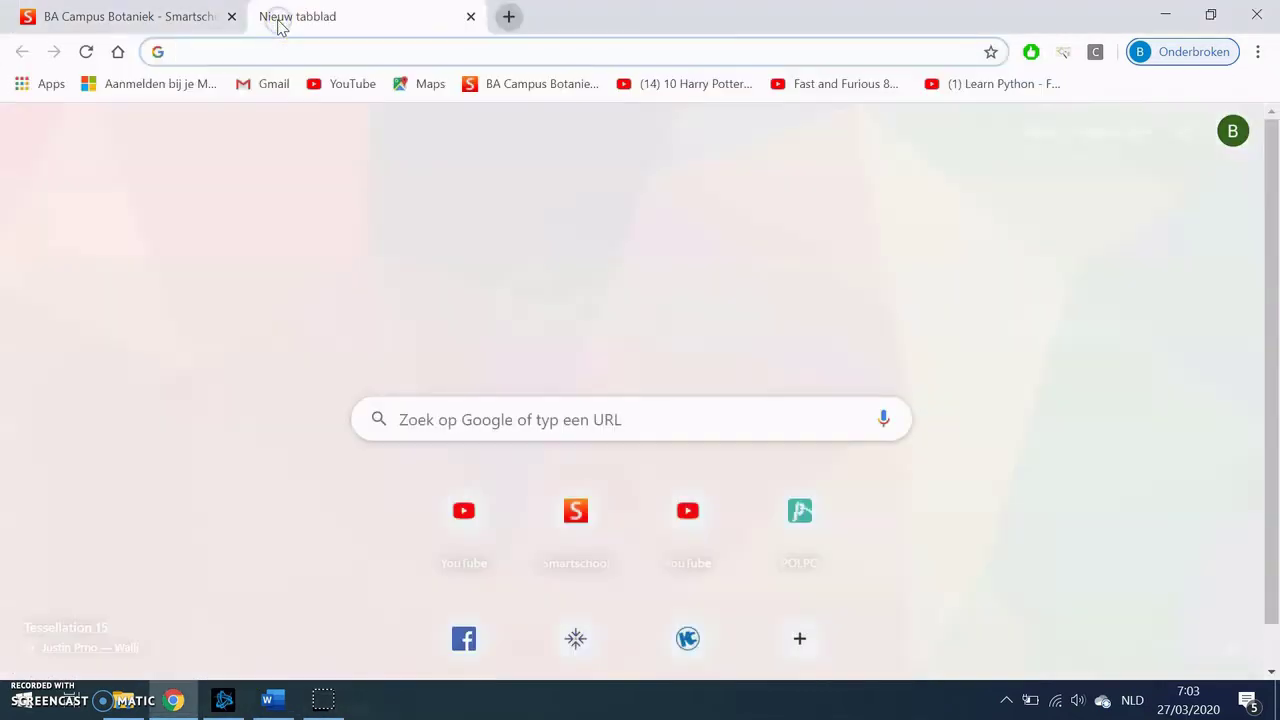
{"action": "type", "text": "audac"}
{"action": "key", "text": "Return"}
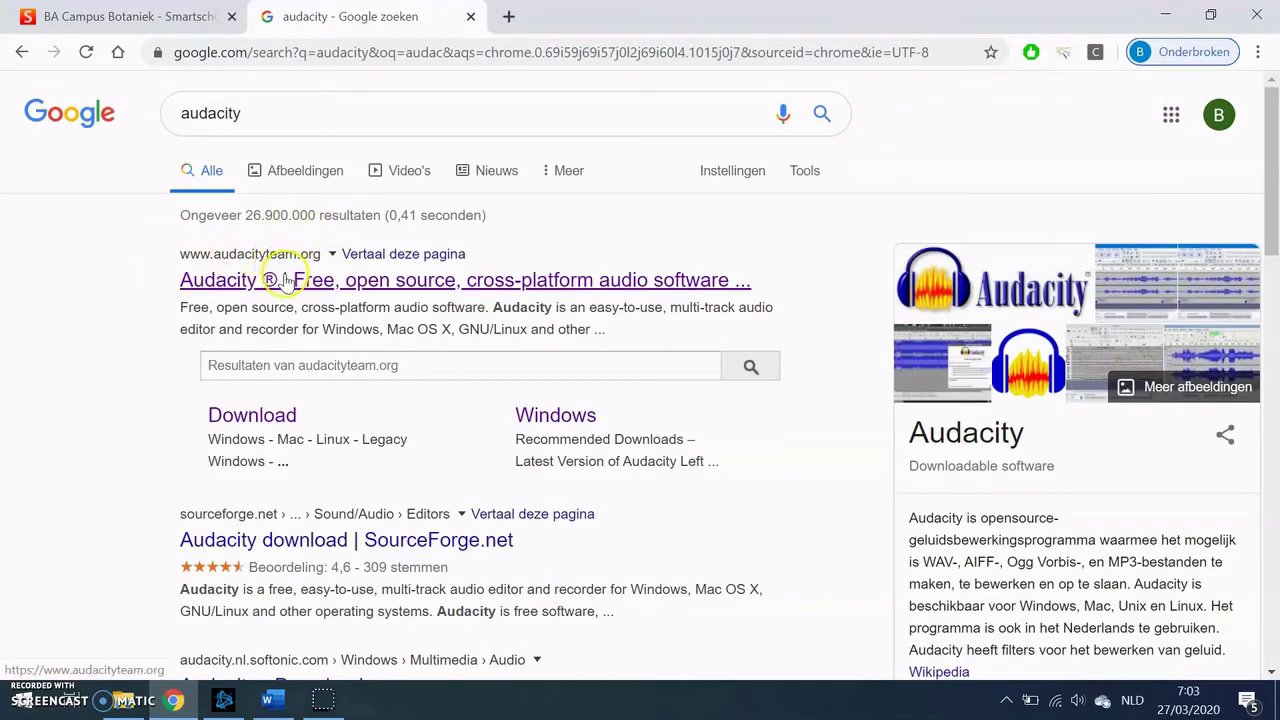
{"action": "left_click", "coordinate": [285, 280]}
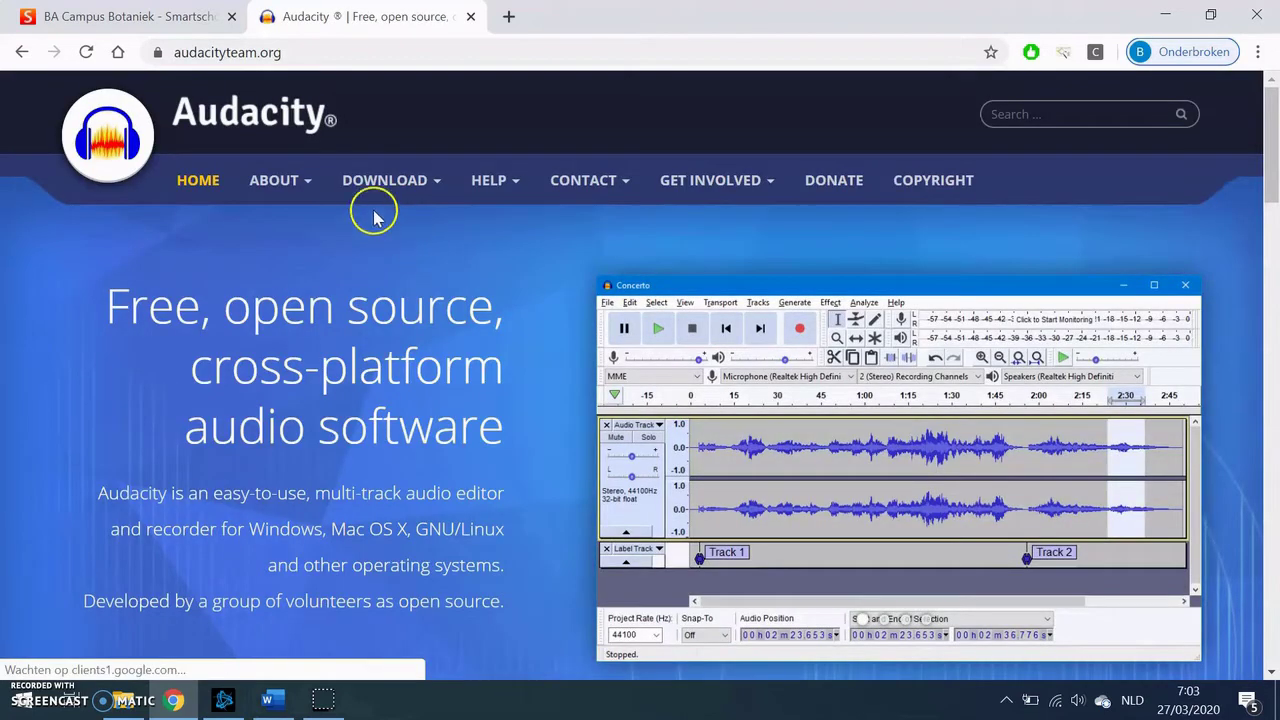
Step: Go to the Audacity for Windows download page and follow the link for the Audacity 2.3.3 installer
{"action": "left_click", "coordinate": [394, 190]}
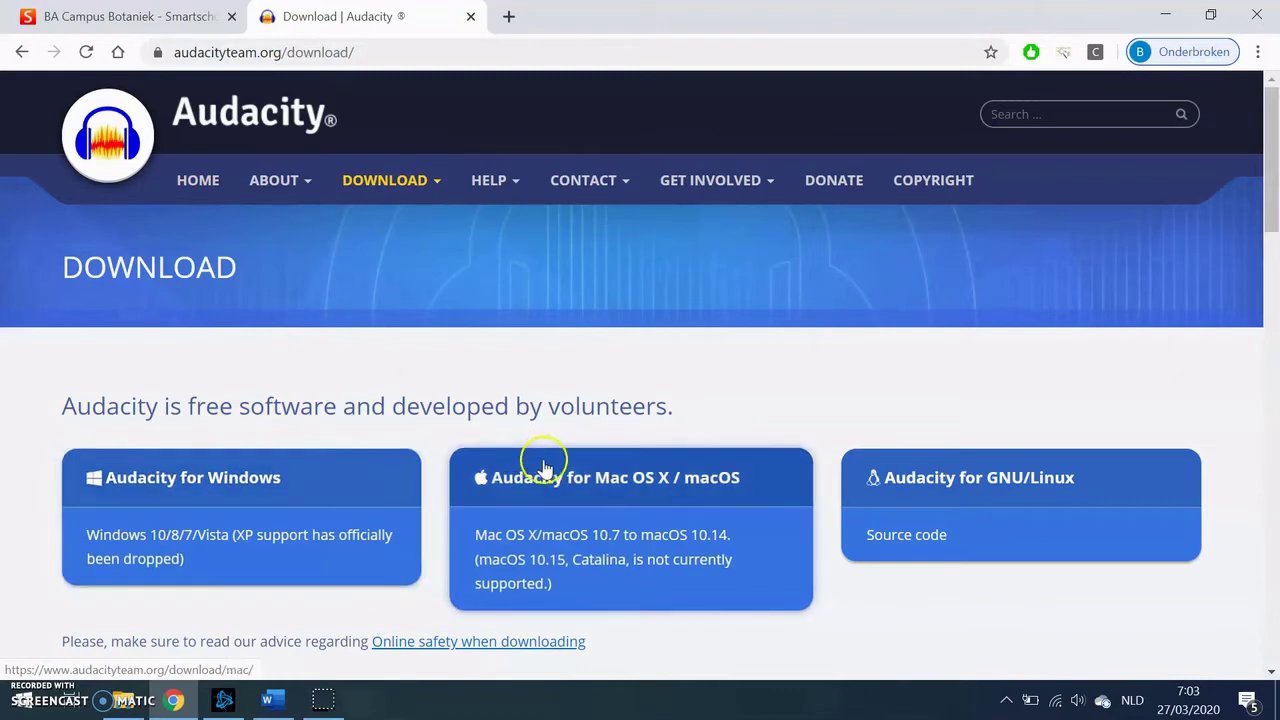
{"action": "left_click", "coordinate": [263, 481]}
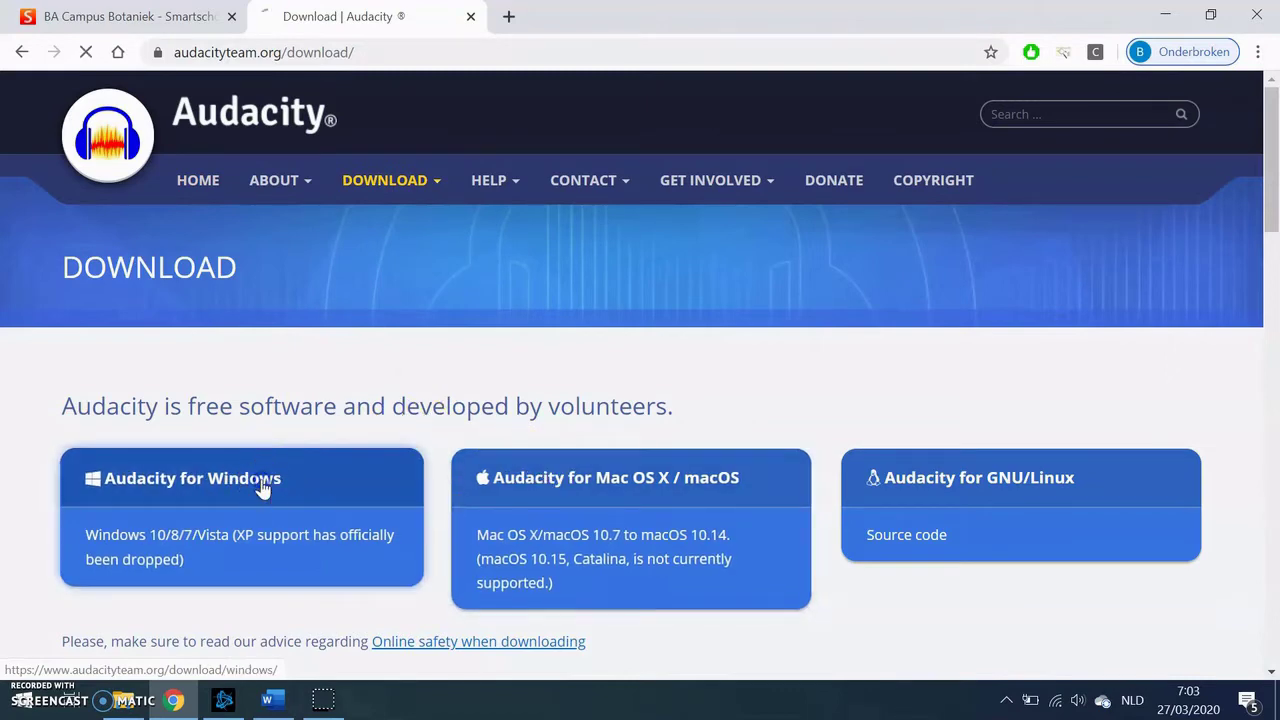
{"action": "scroll", "coordinate": [330, 470], "scroll_direction": "down", "scroll_amount": 1}
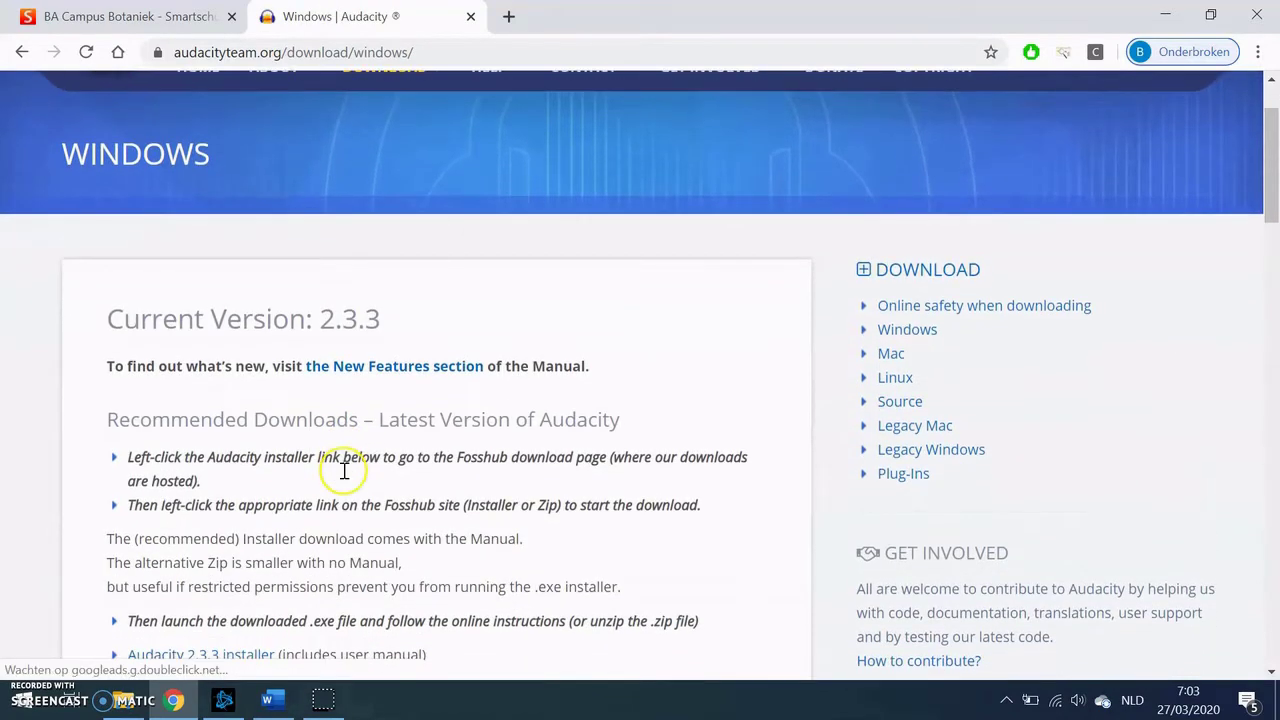
{"action": "scroll", "coordinate": [344, 470], "scroll_direction": "down", "scroll_amount": 2}
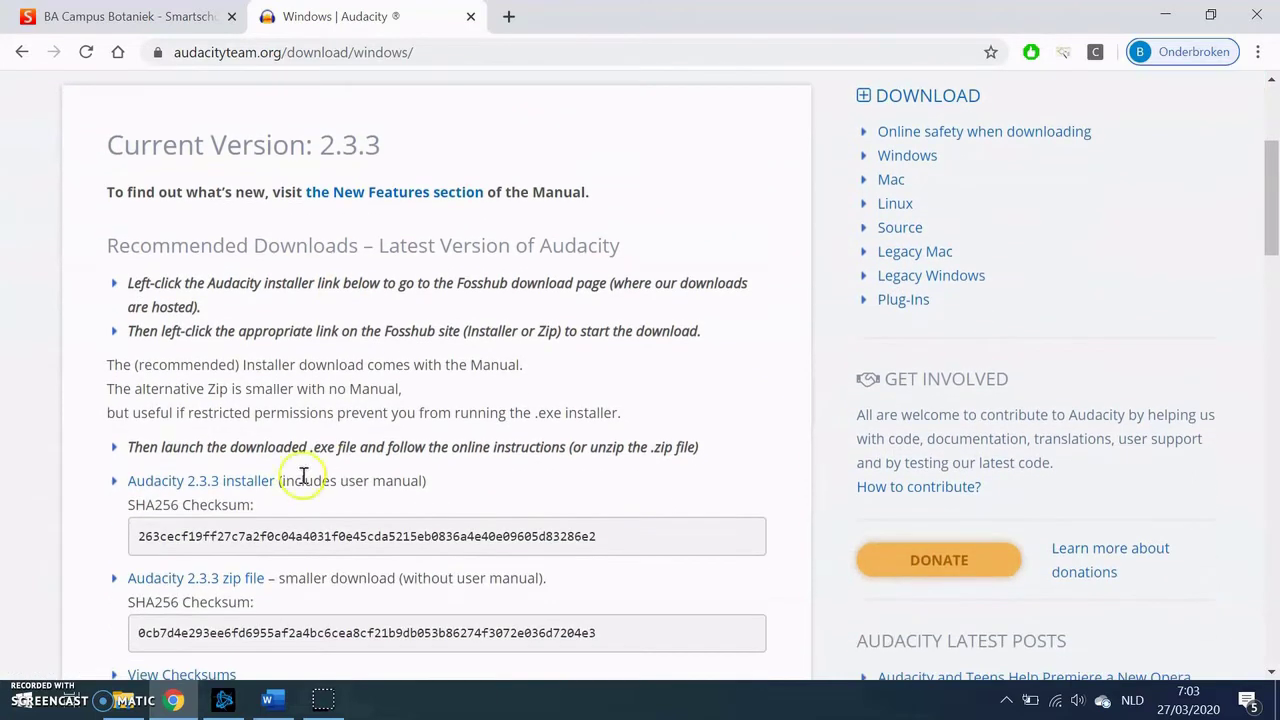
{"action": "left_click", "coordinate": [224, 488]}
Step: Download the Audacity Windows Installer, version 2.3.3, from the FossHub page
{"action": "scroll", "coordinate": [423, 413], "scroll_direction": "down", "scroll_amount": 1}
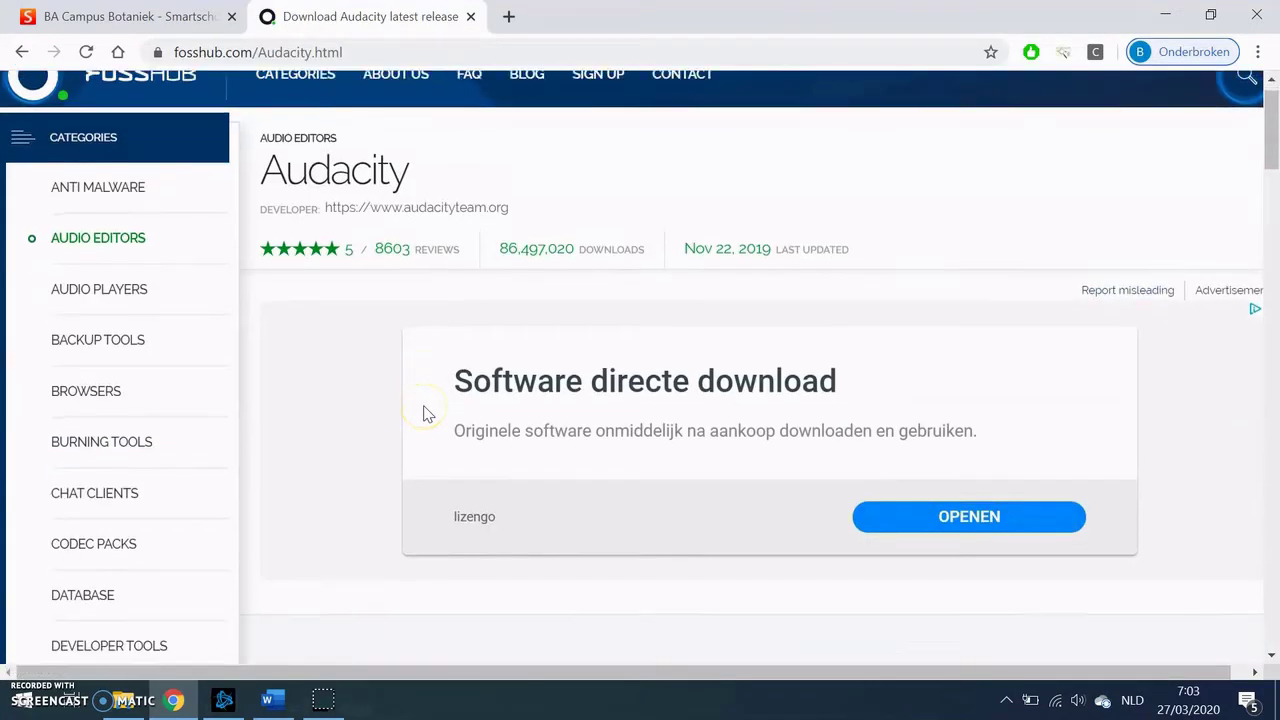
{"action": "scroll", "coordinate": [423, 413], "scroll_direction": "down", "scroll_amount": 4}
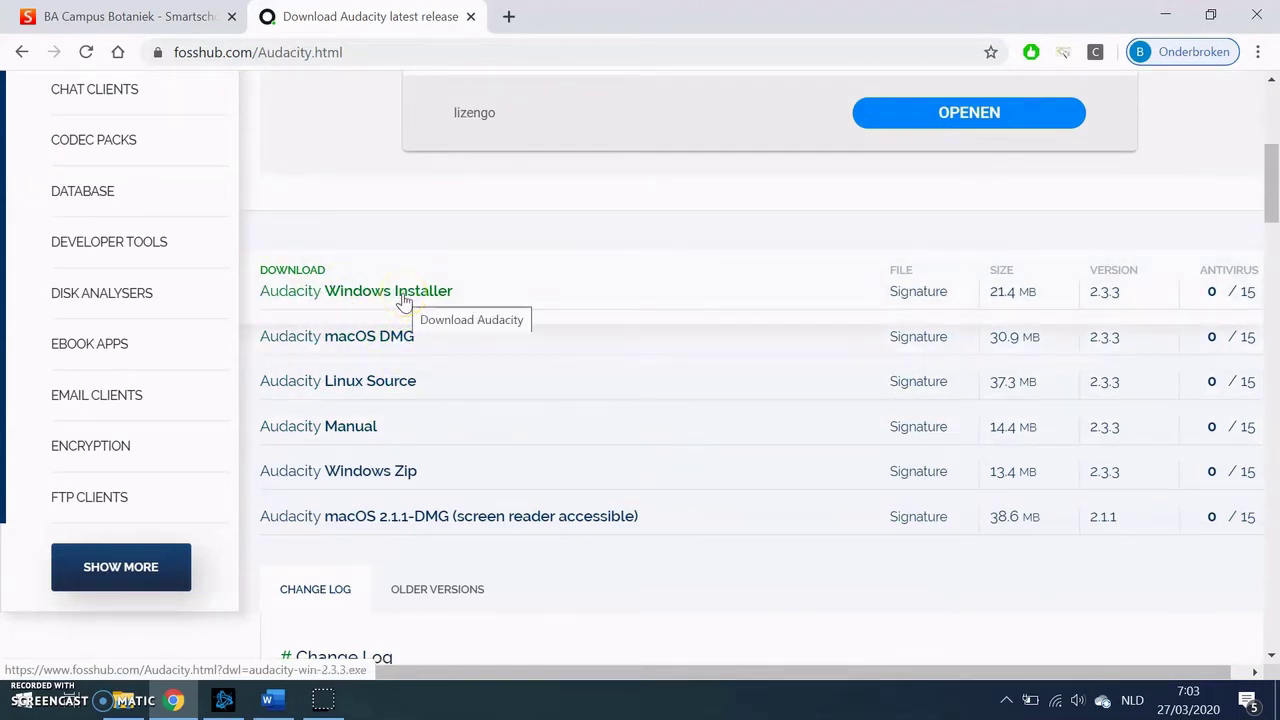
{"action": "left_click", "coordinate": [404, 298]}
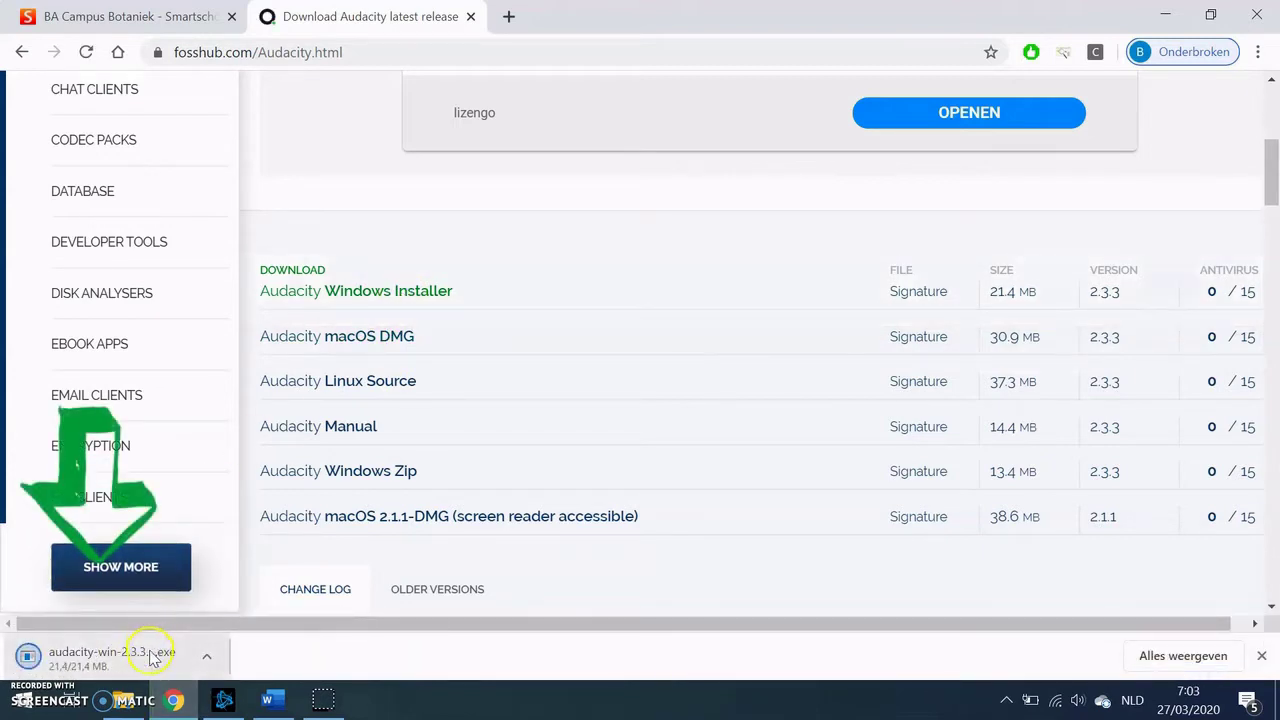
Step: Run the downloaded Audacity installer, choose Nederlands as the setup language and continue past the welcome page
{"action": "left_click", "coordinate": [114, 666]}
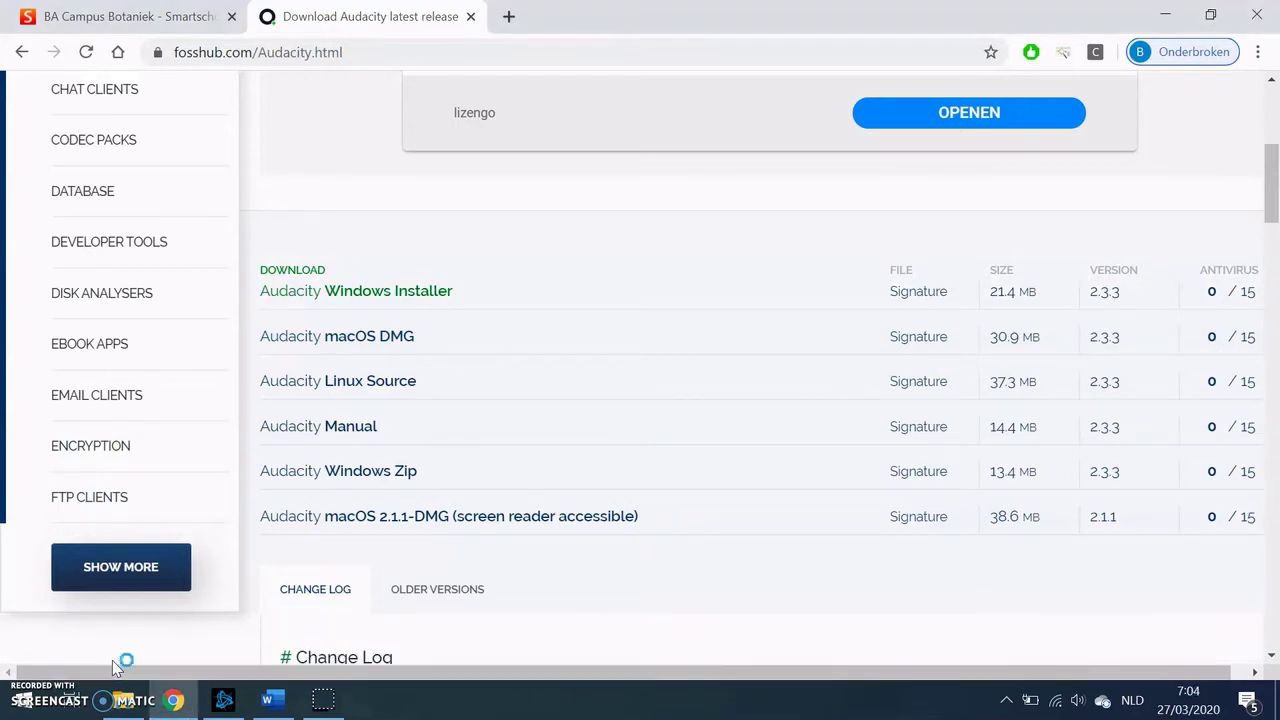
{"action": "left_click", "coordinate": [140, 652]}
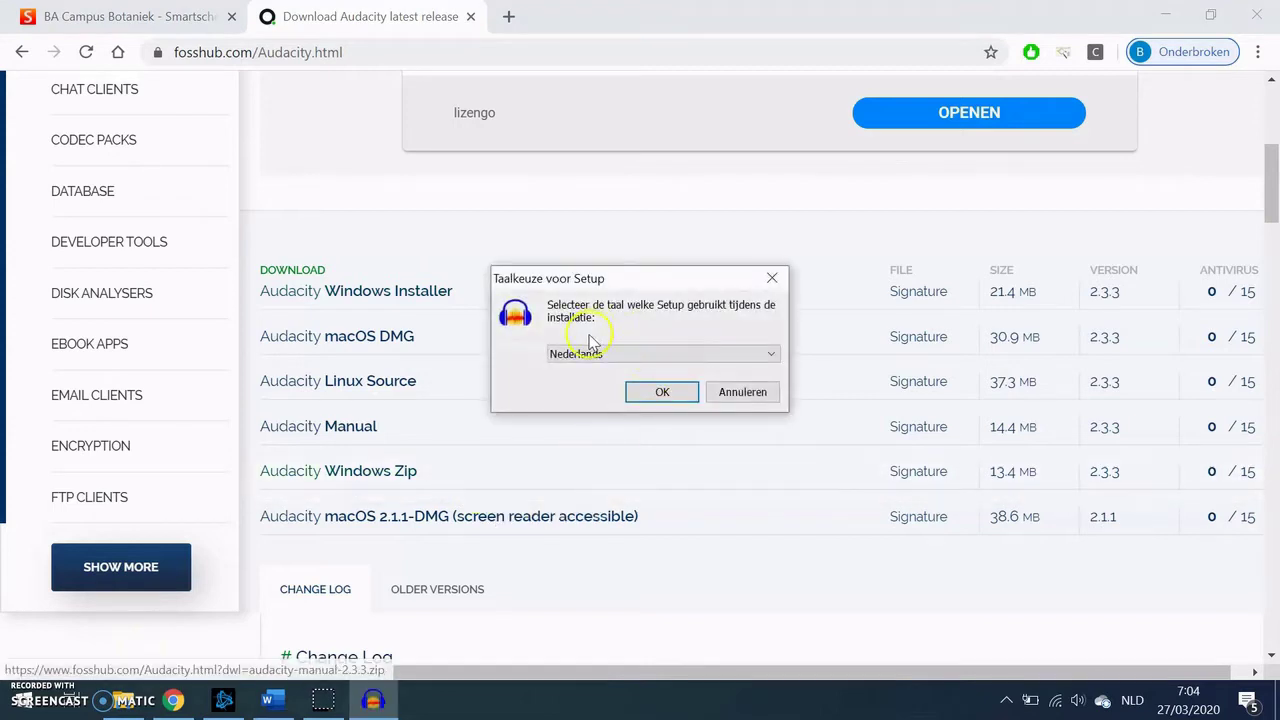
{"action": "left_click", "coordinate": [648, 356]}
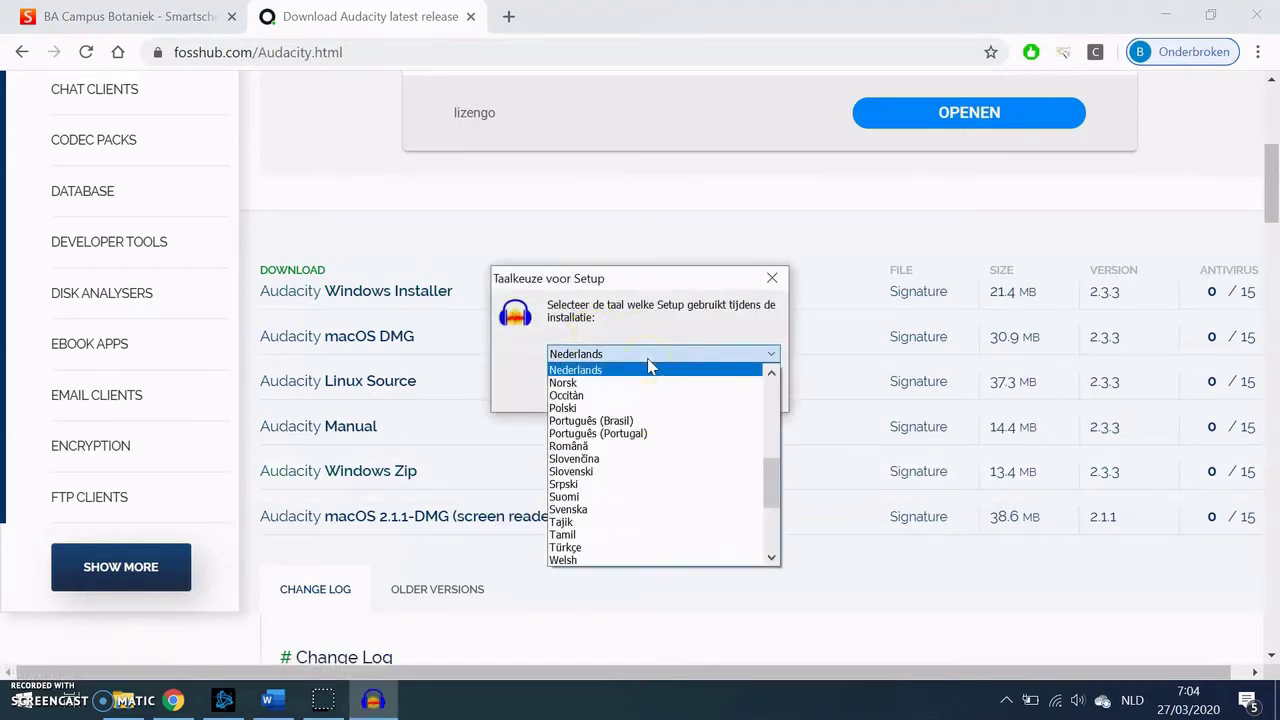
{"action": "left_click", "coordinate": [648, 369]}
{"action": "left_click", "coordinate": [656, 392]}
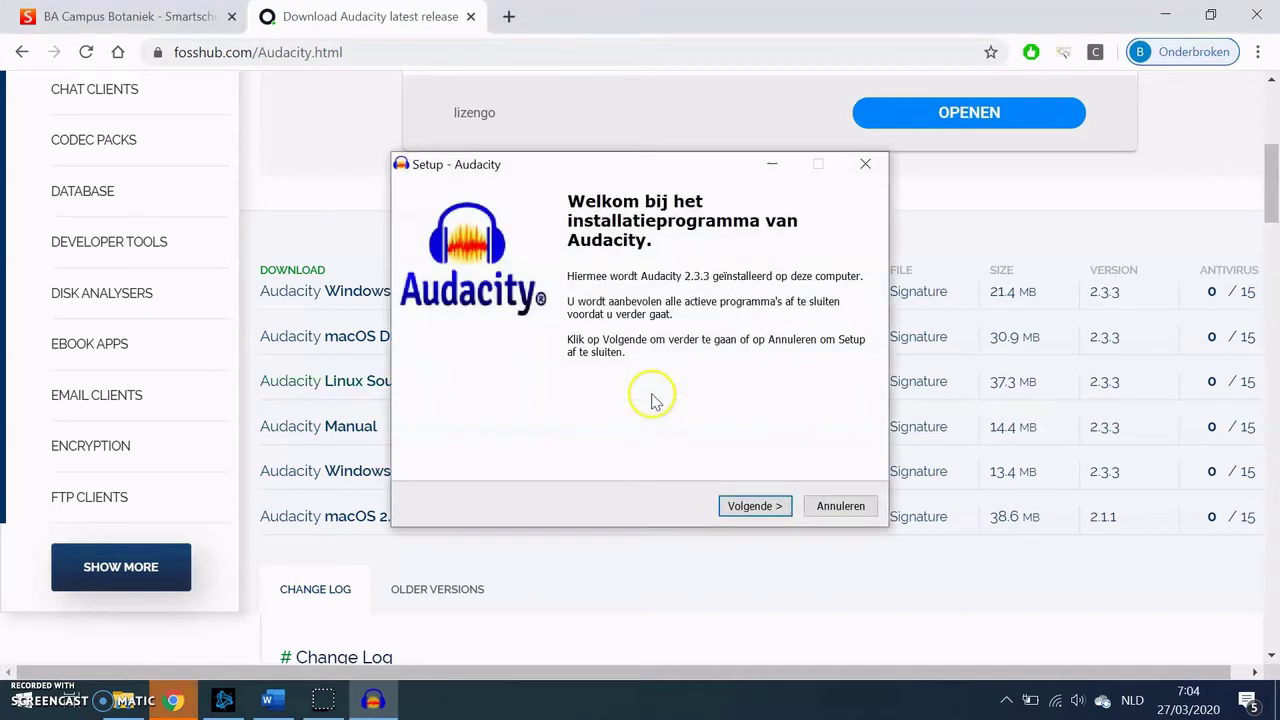
{"action": "left_click", "coordinate": [745, 508]}
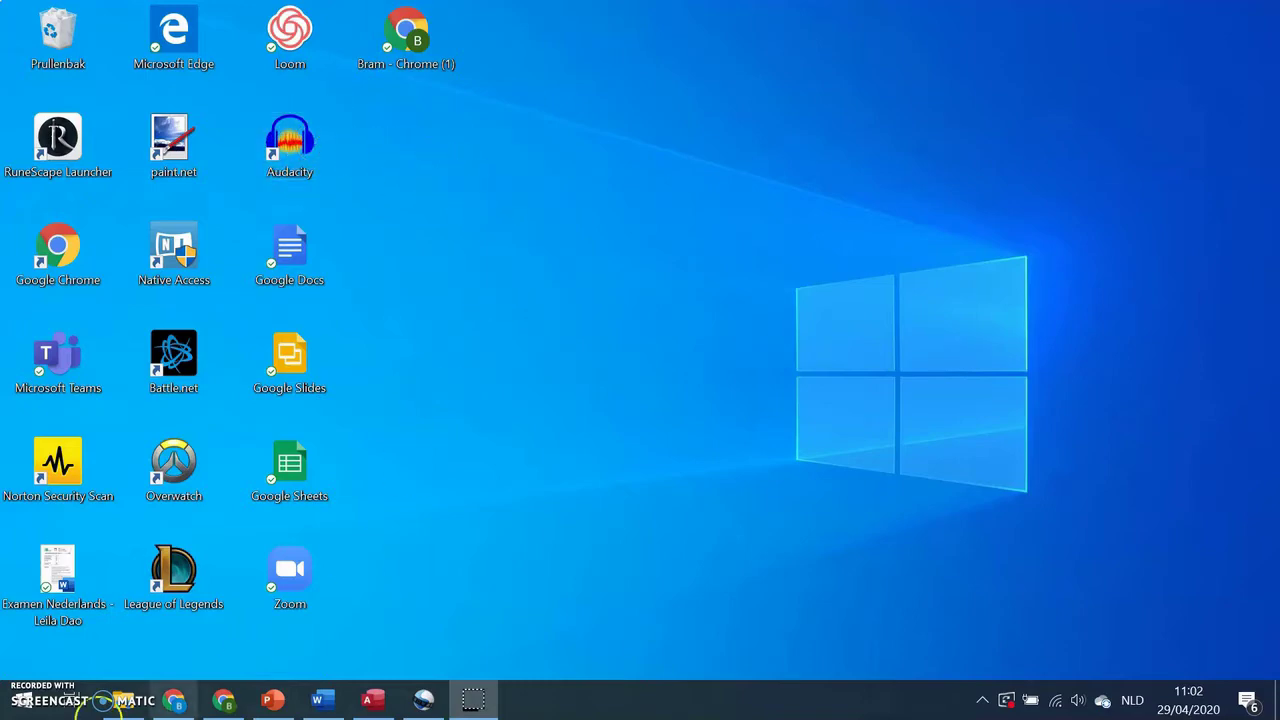
Step: Find and launch the Audacity app from the Windows desktop and dismiss its welcome dialog
{"action": "left_click", "coordinate": [22, 700]}
{"action": "type", "text": "auda"}
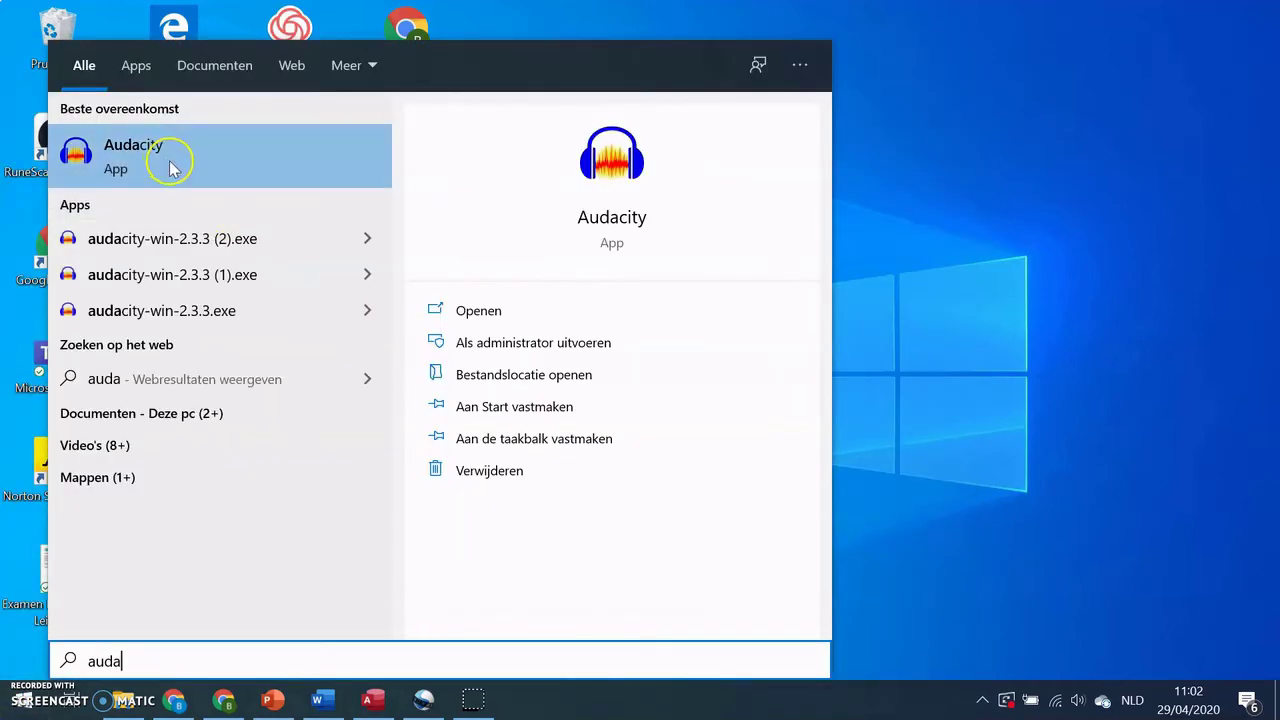
{"action": "left_click", "coordinate": [170, 168]}
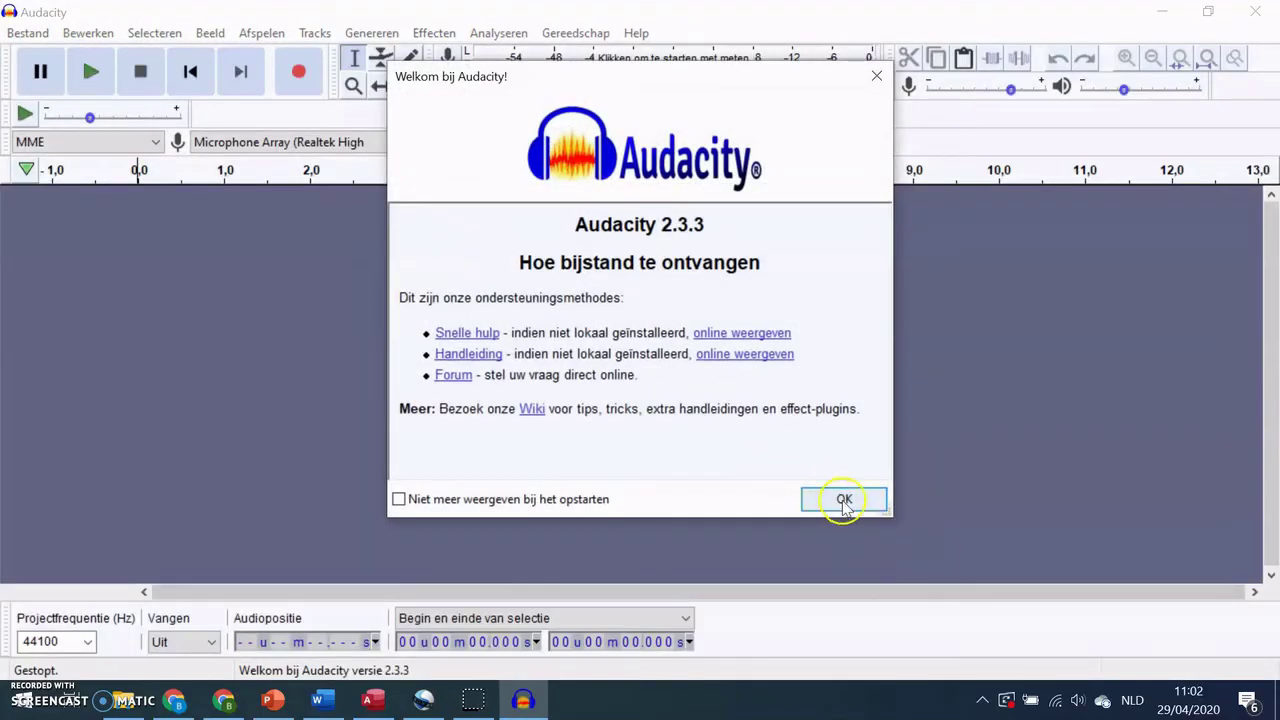
{"action": "left_click", "coordinate": [844, 497]}
{"action": "key", "text": "alt"}
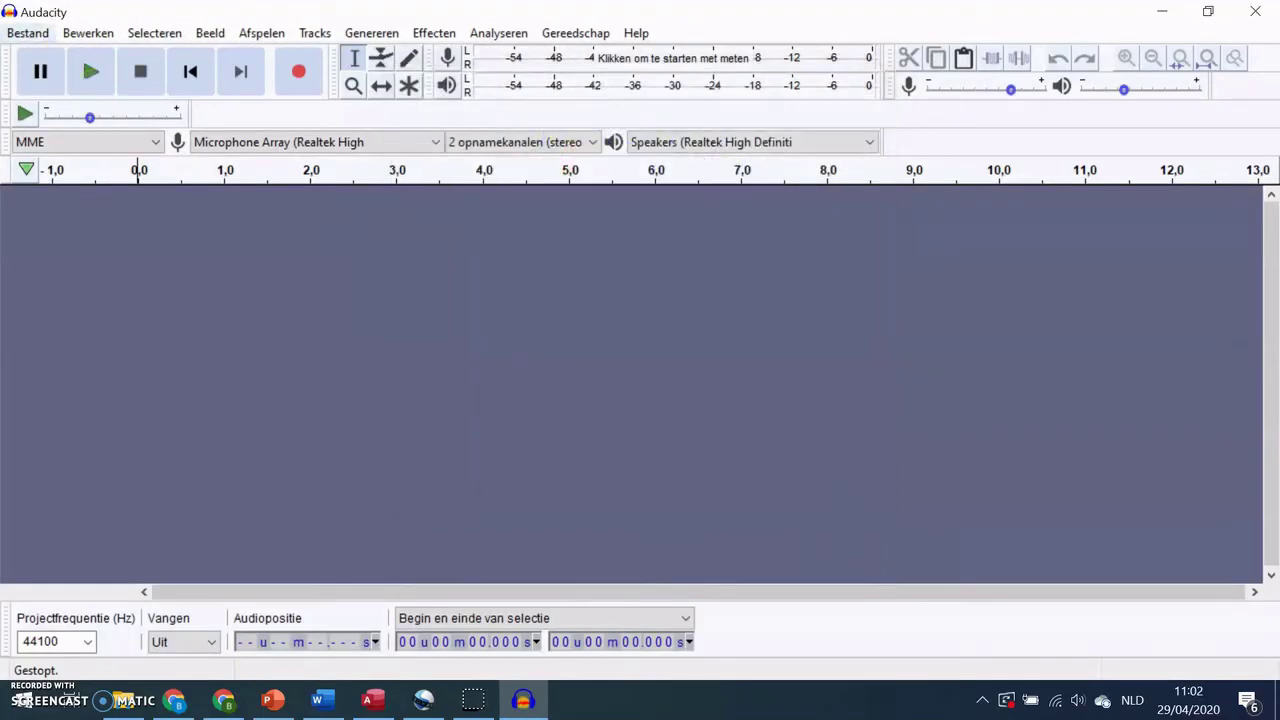
Step: Import the MP3 file "Uplifting Acoustic Background Music For Videos (1)" from the Downloads folder as audio
{"action": "left_click", "coordinate": [24, 34]}
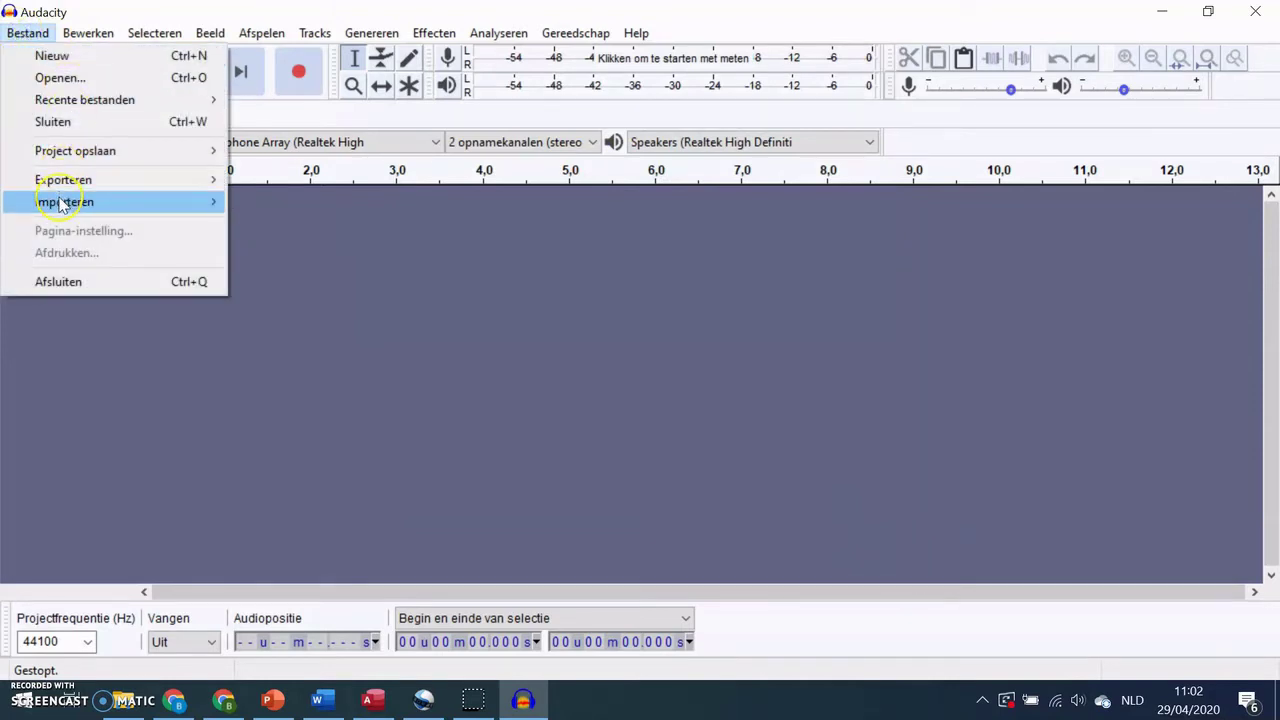
{"action": "mouse_move", "coordinate": [62, 204]}
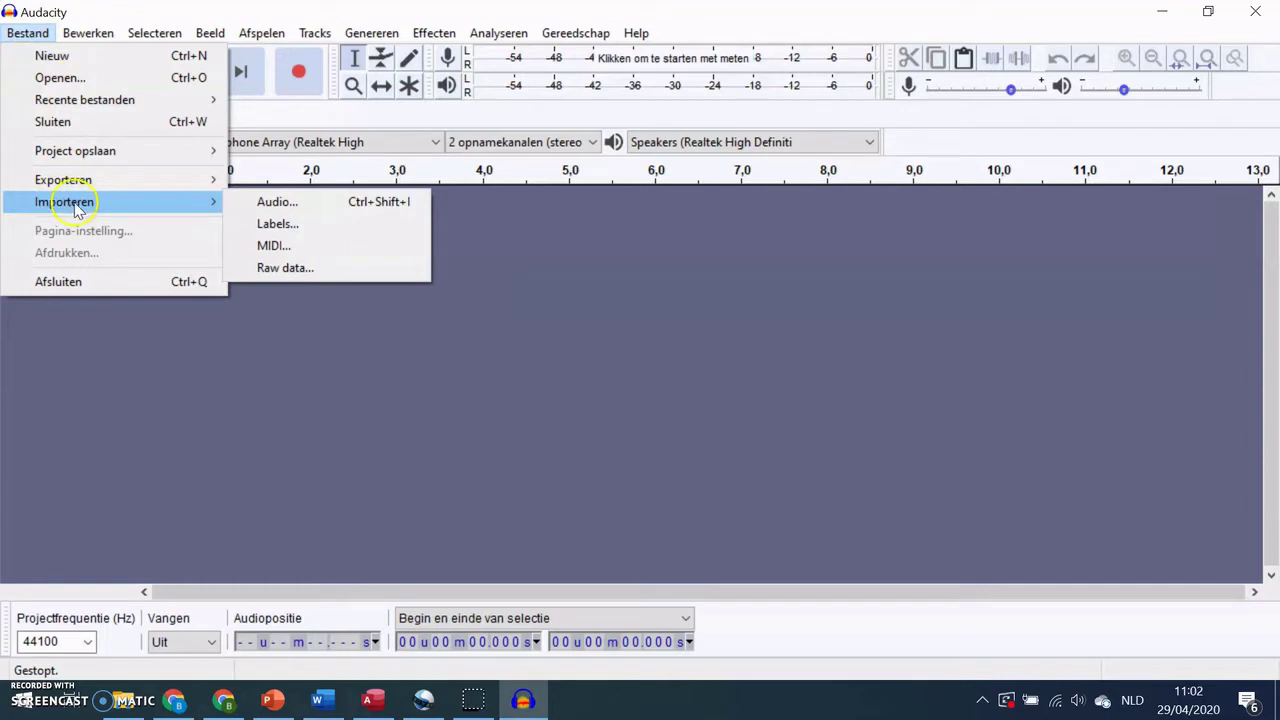
{"action": "left_click", "coordinate": [278, 203]}
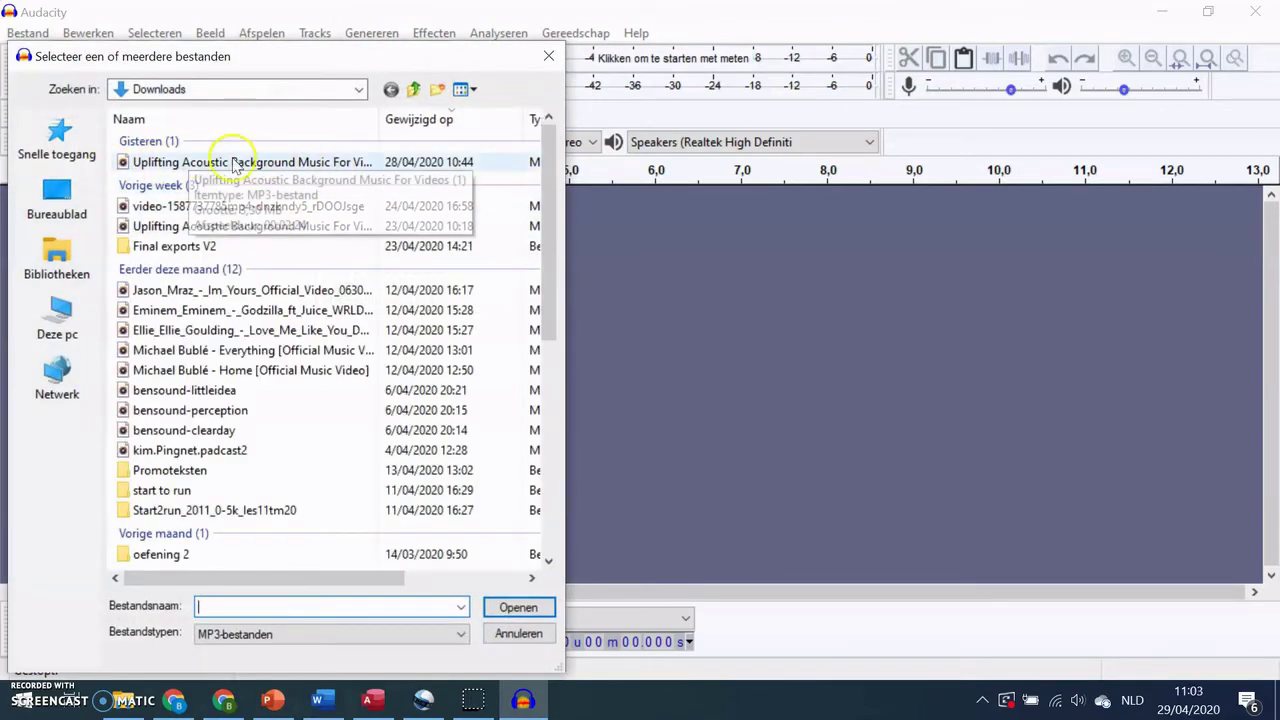
{"action": "double_click", "coordinate": [240, 163]}
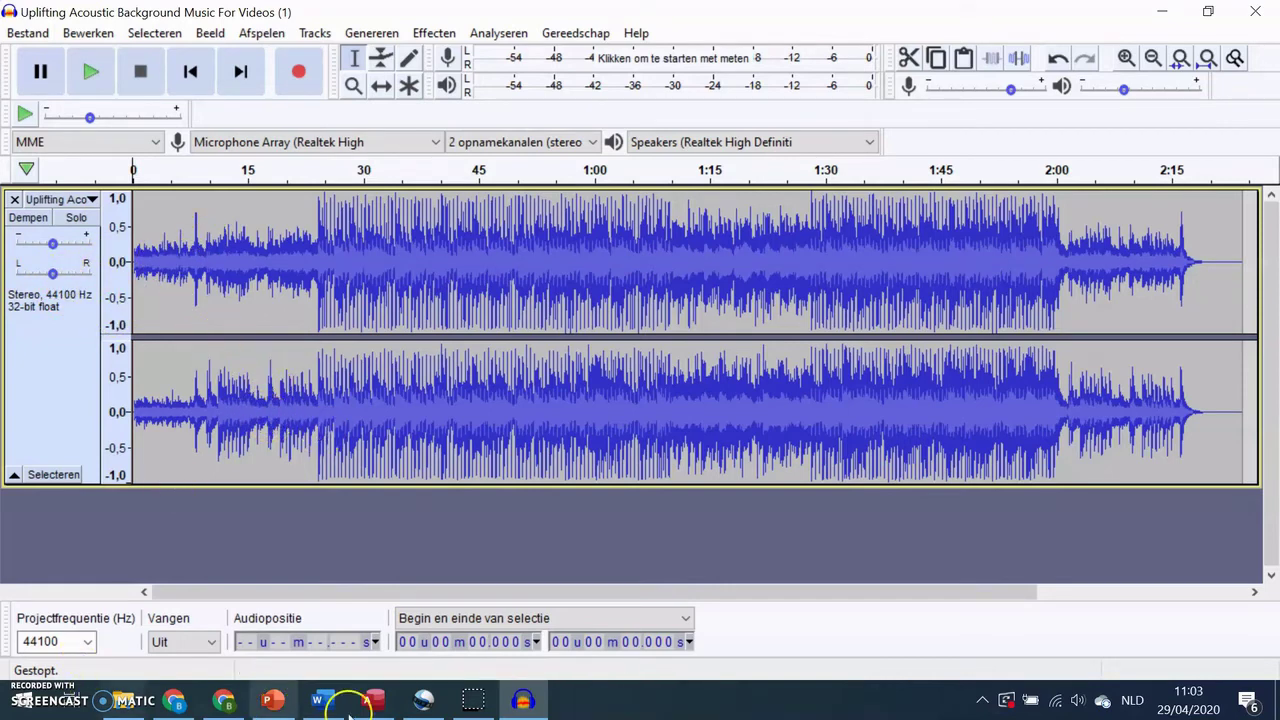
{"action": "left_click", "coordinate": [476, 705]}
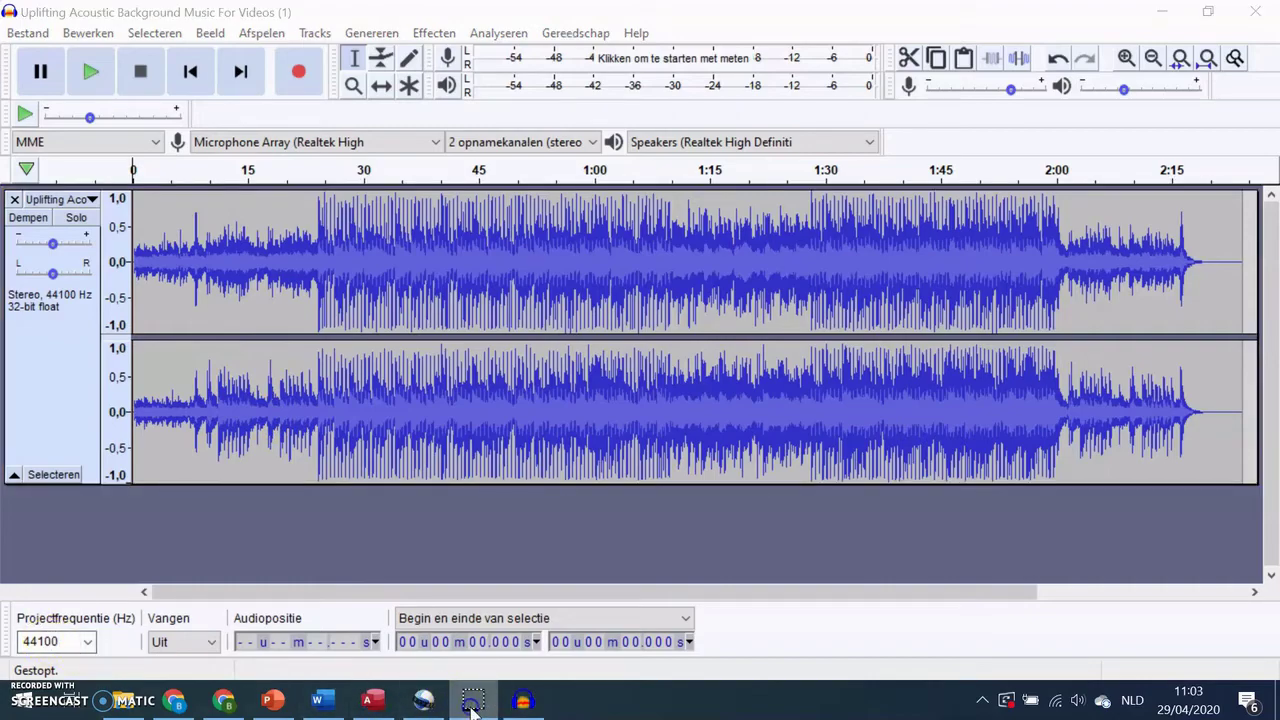
{"action": "left_click", "coordinate": [472, 705]}
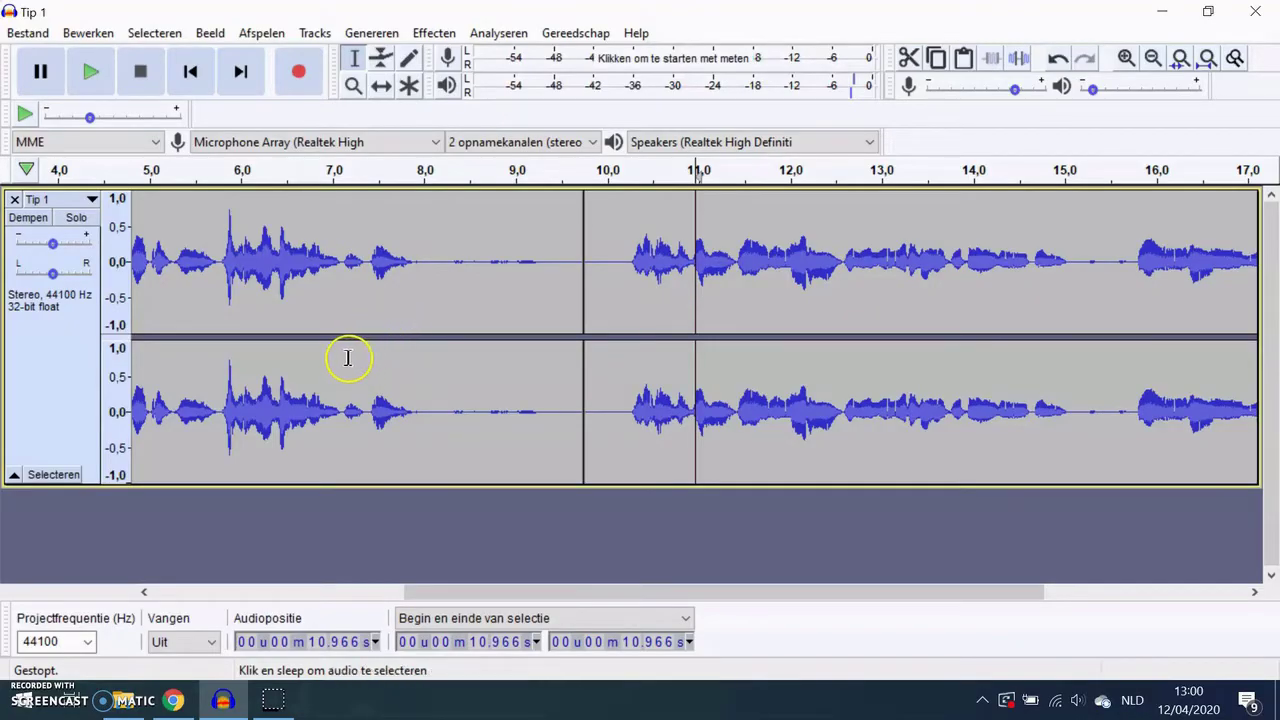
Step: Switch to Chrome, open YouTube in a new tab and open the "Michael Bublé - Everything" official music video
{"action": "left_click", "coordinate": [174, 700]}
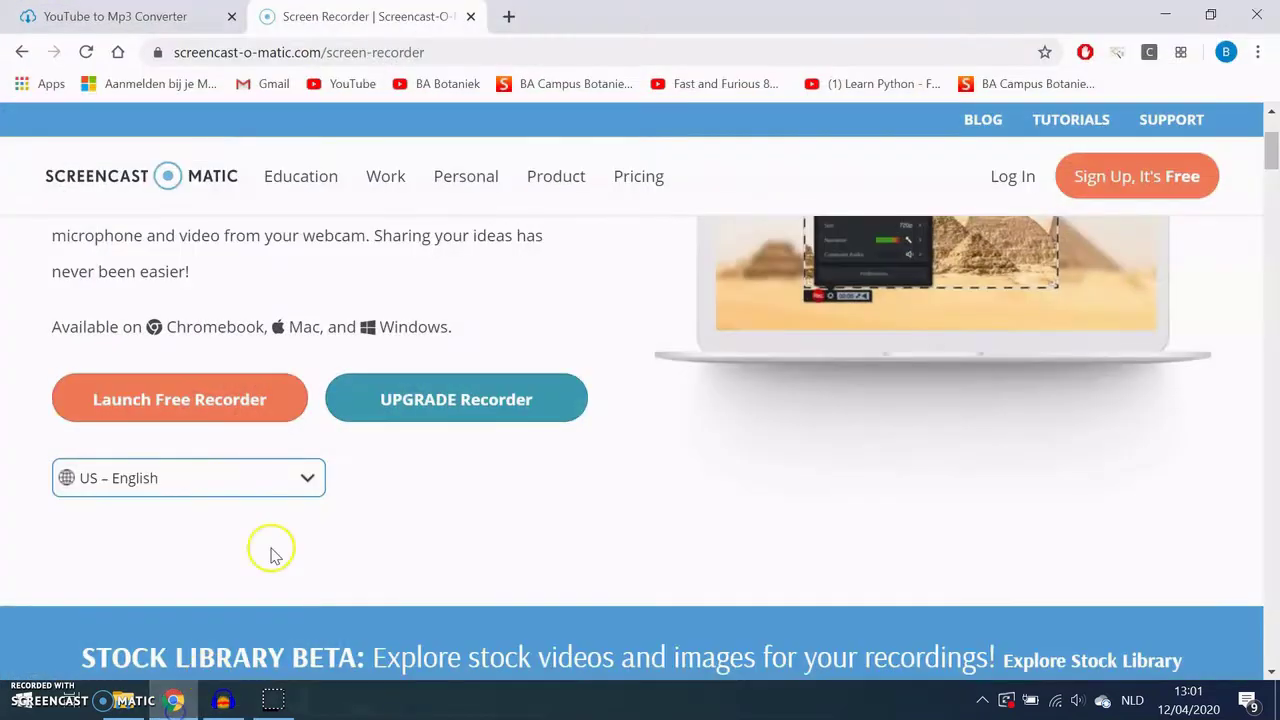
{"action": "left_click", "coordinate": [509, 16]}
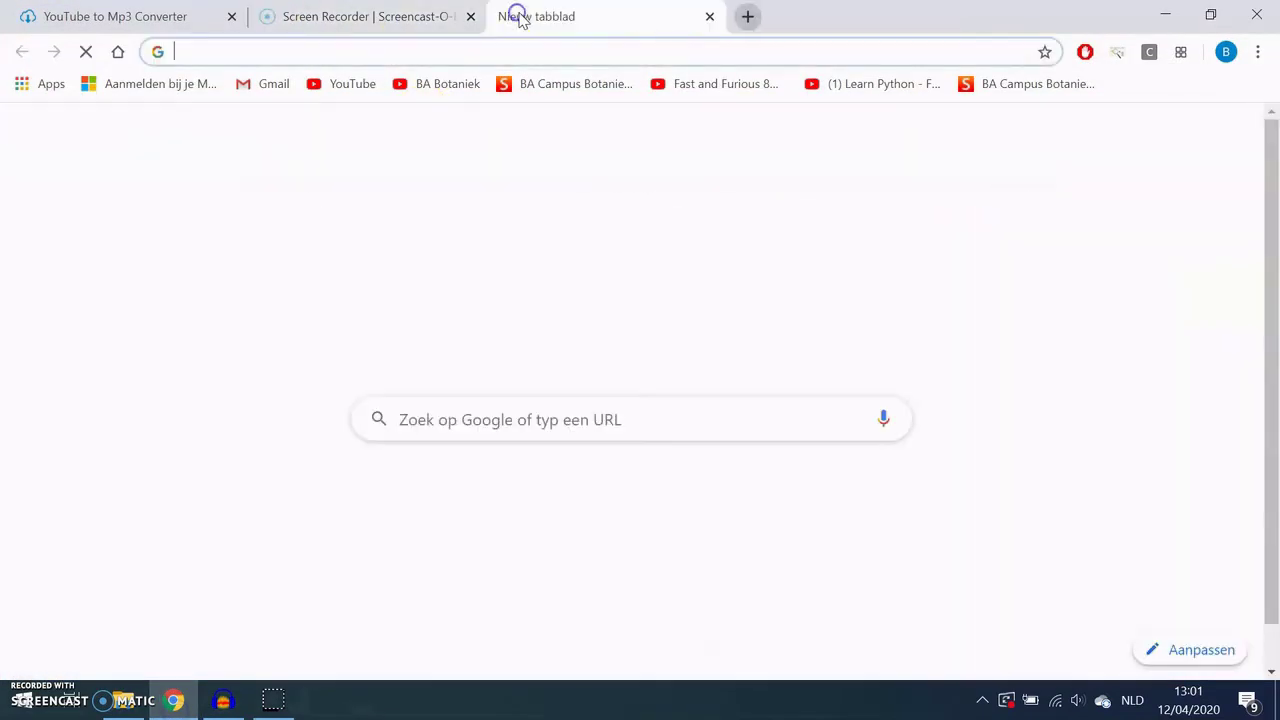
{"action": "type", "text": "youtube"}
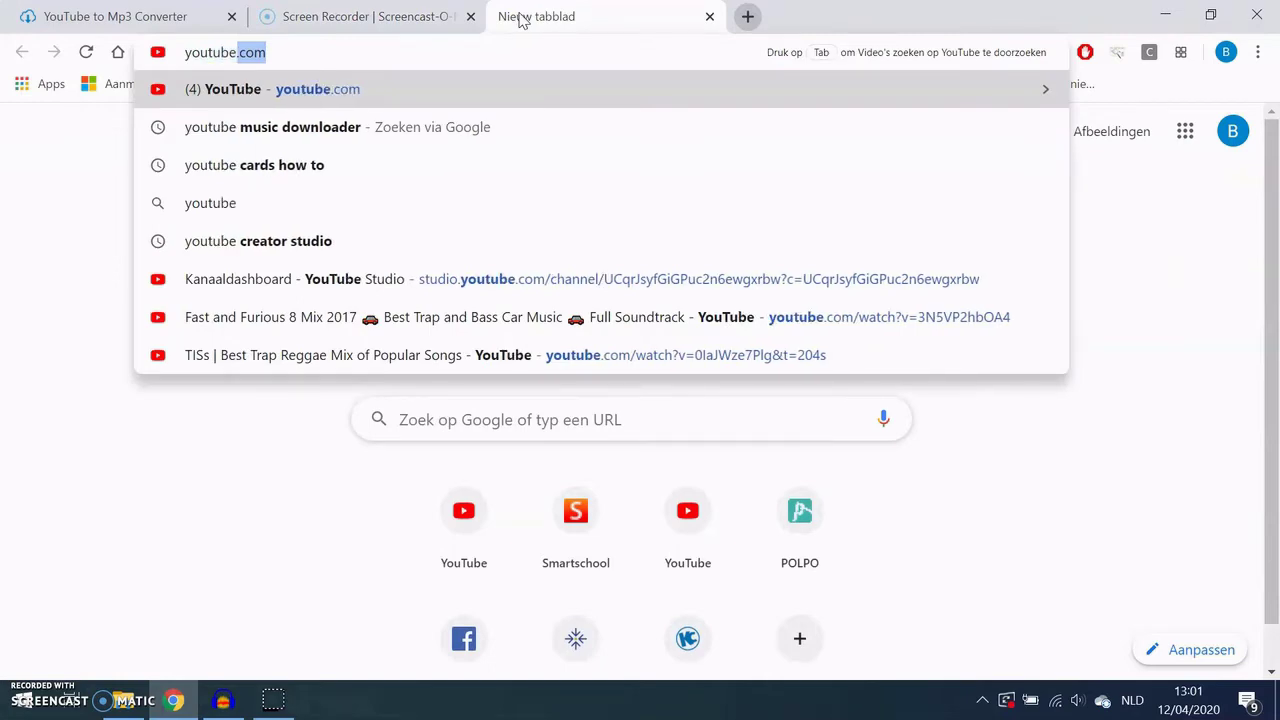
{"action": "key", "text": "Return"}
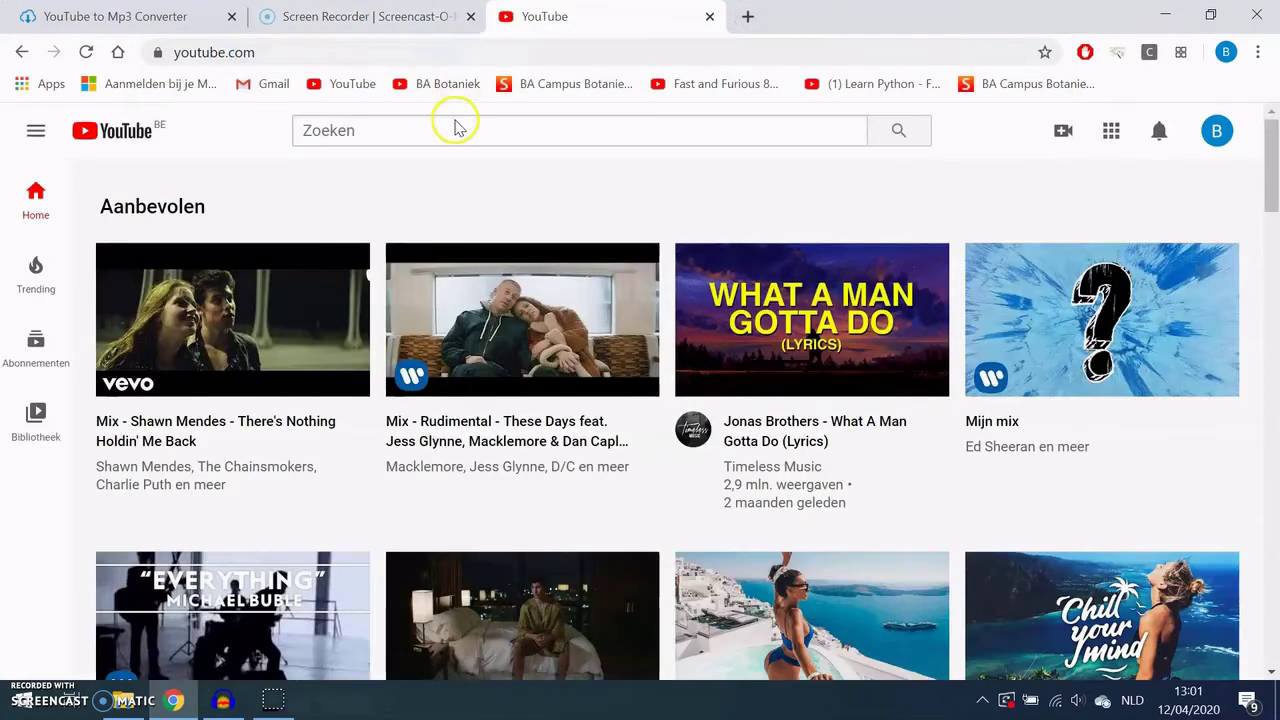
{"action": "left_click", "coordinate": [466, 131]}
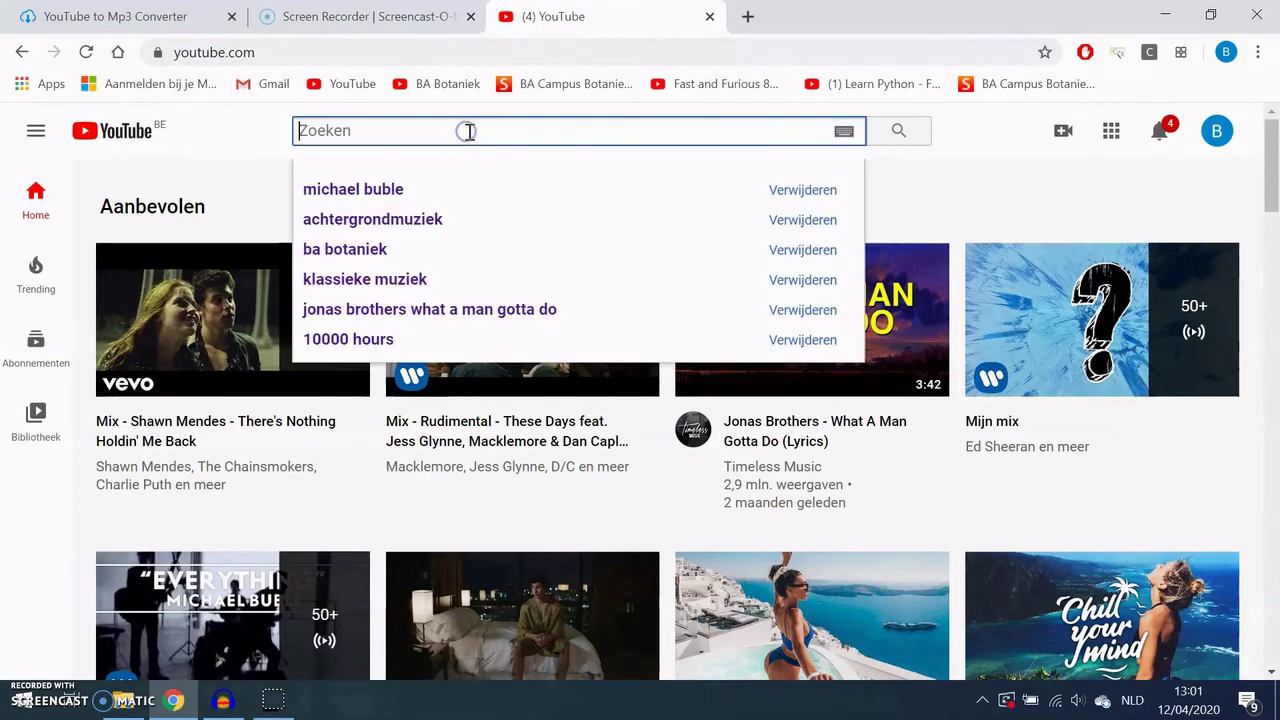
{"action": "scroll", "coordinate": [826, 251], "scroll_direction": "down", "scroll_amount": 2}
{"action": "left_click", "coordinate": [224, 430]}
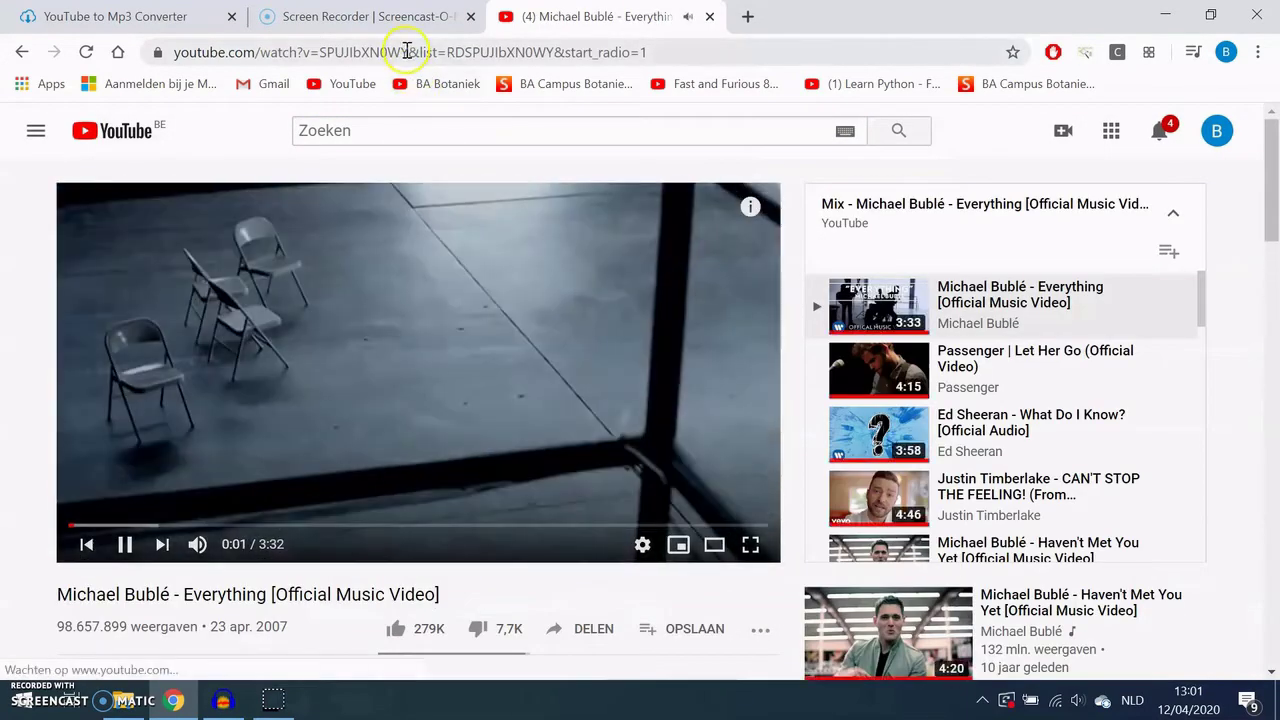
Step: Copy the web address of the Michael Bublé video and pause its playback
{"action": "left_click", "coordinate": [405, 52]}
{"action": "key", "text": "ctrl+c"}
{"action": "right_click", "coordinate": [403, 53]}
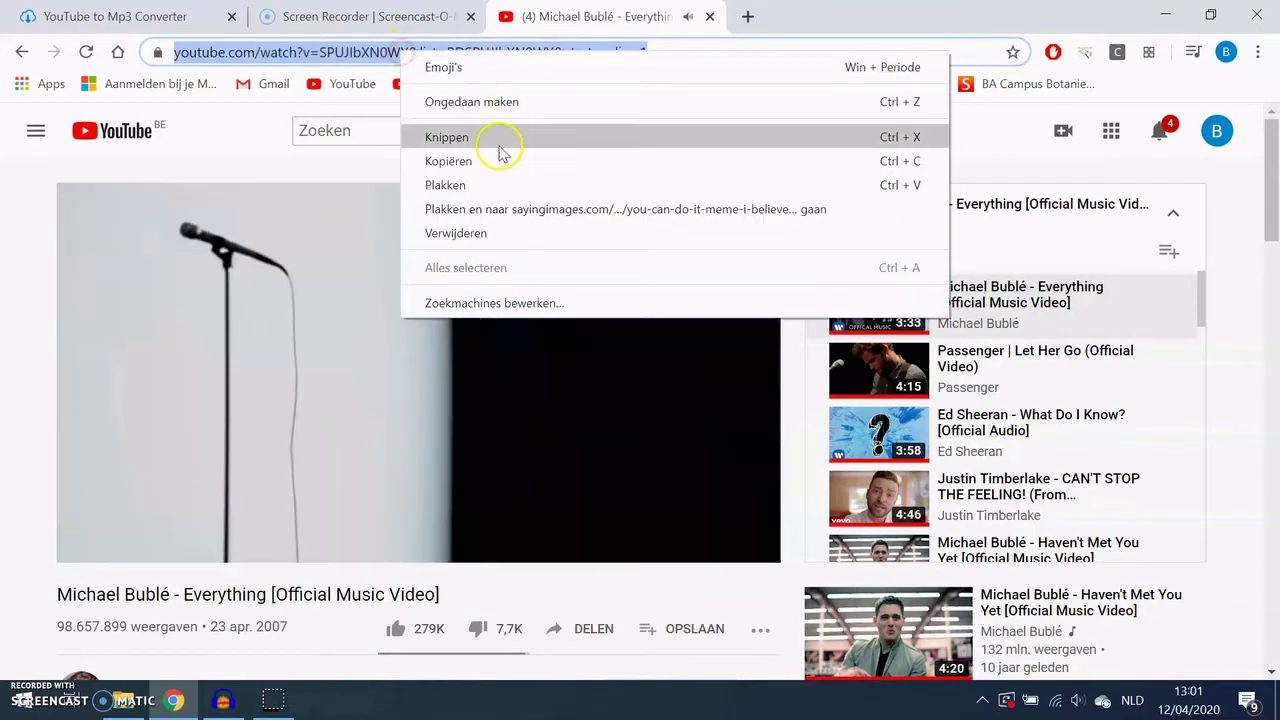
{"action": "left_click", "coordinate": [491, 161]}
{"action": "left_click", "coordinate": [437, 358]}
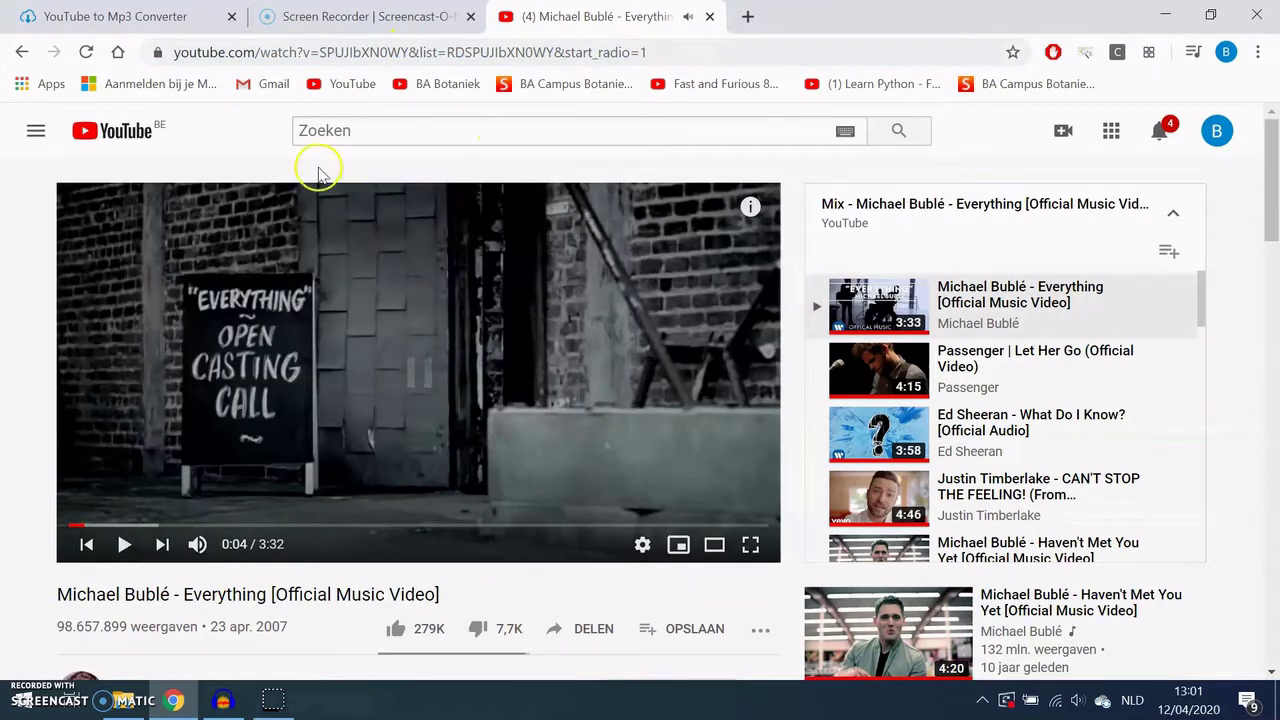
Step: Reset the YouTube to Mp3 Converter page to an empty form and paste the copied video link into it
{"action": "left_click", "coordinate": [190, 16]}
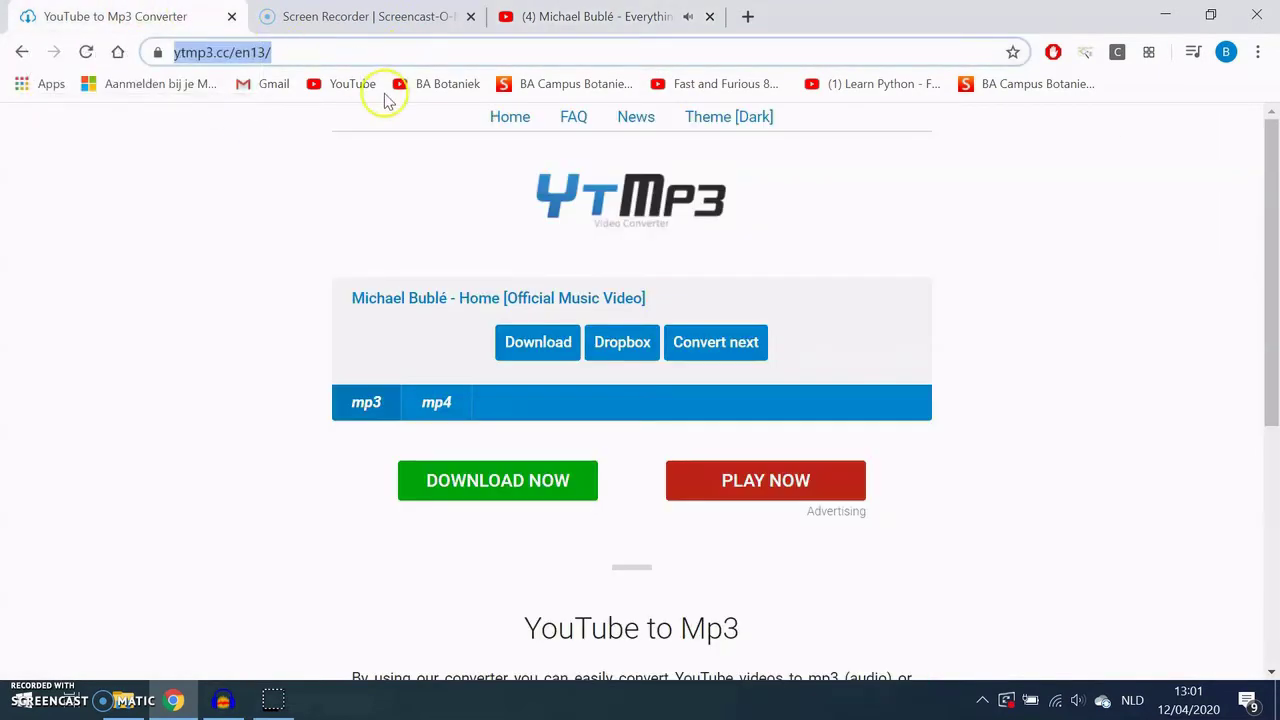
{"action": "left_click", "coordinate": [662, 210]}
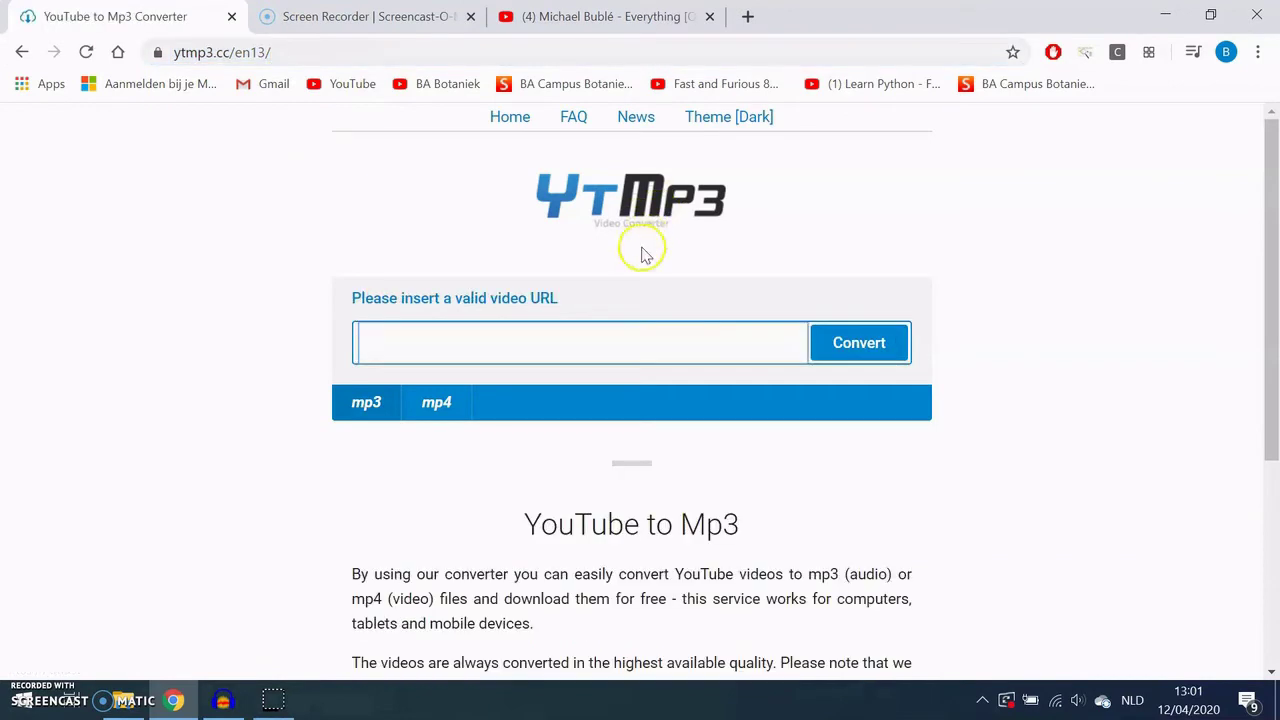
{"action": "key", "text": "ctrl+v"}
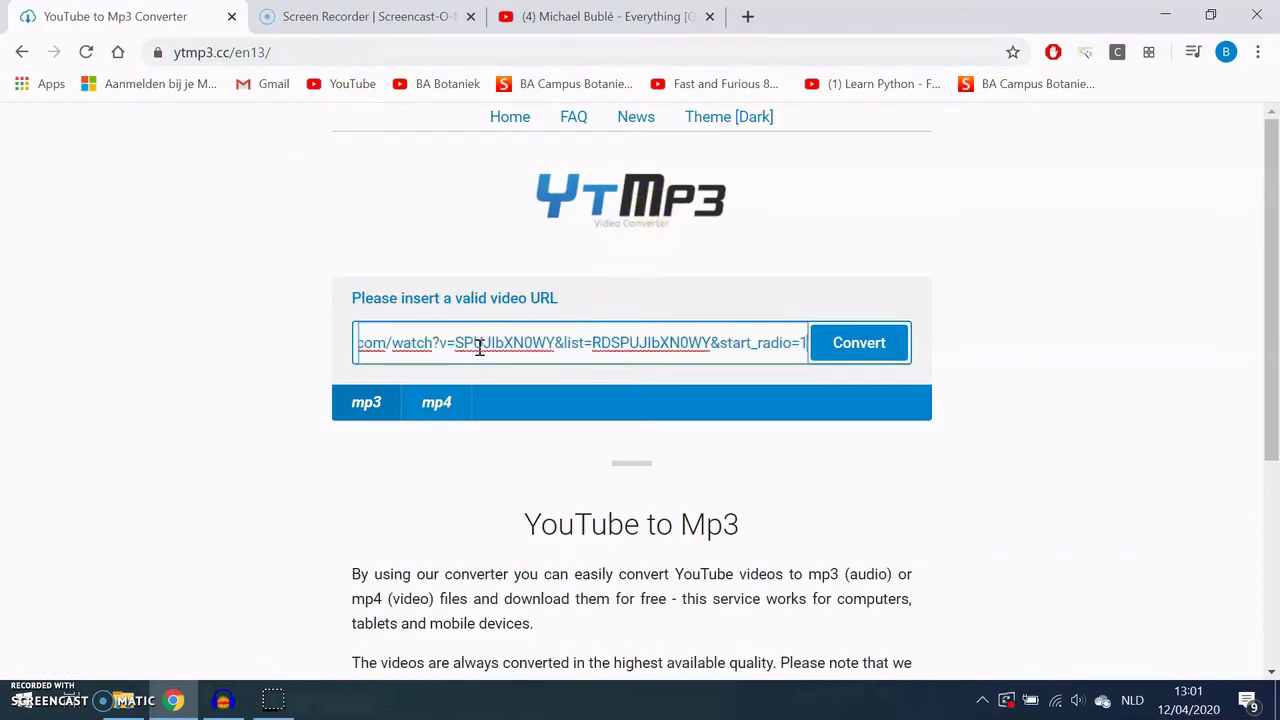
Step: Convert the pasted Michael Bublé video link to MP3 and download the converted file
{"action": "left_click", "coordinate": [866, 343]}
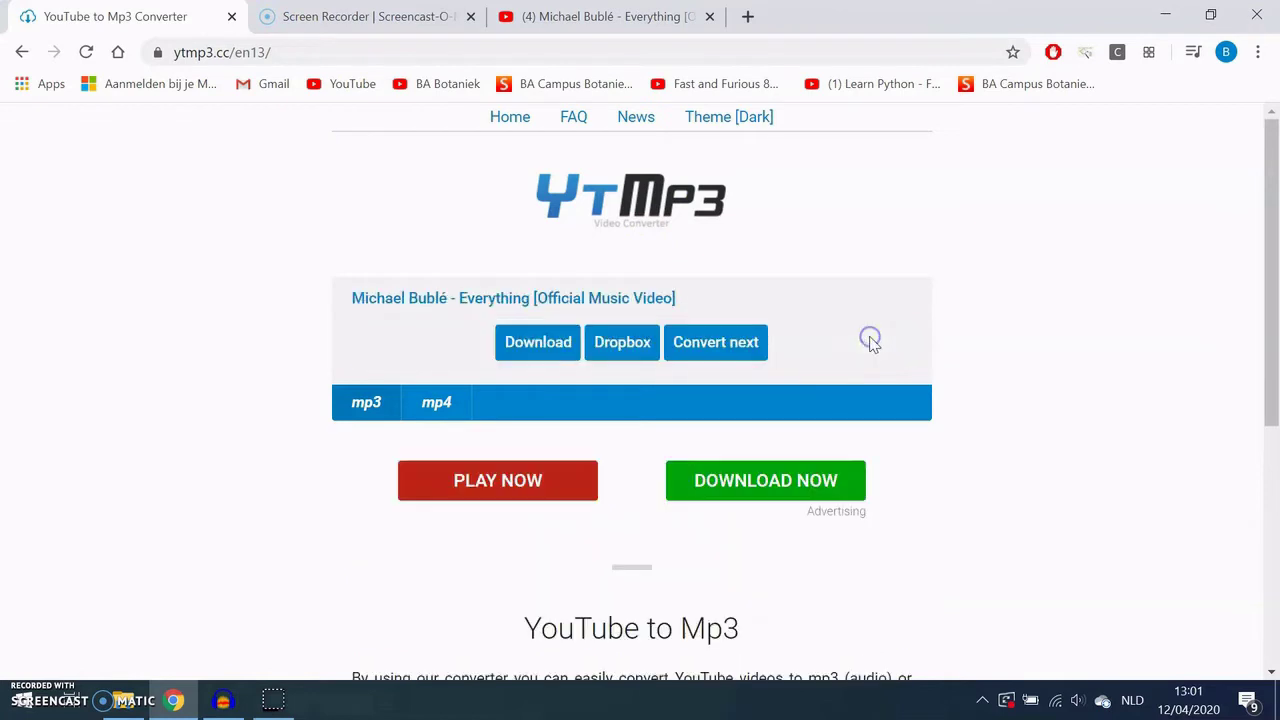
{"action": "left_click", "coordinate": [530, 348]}
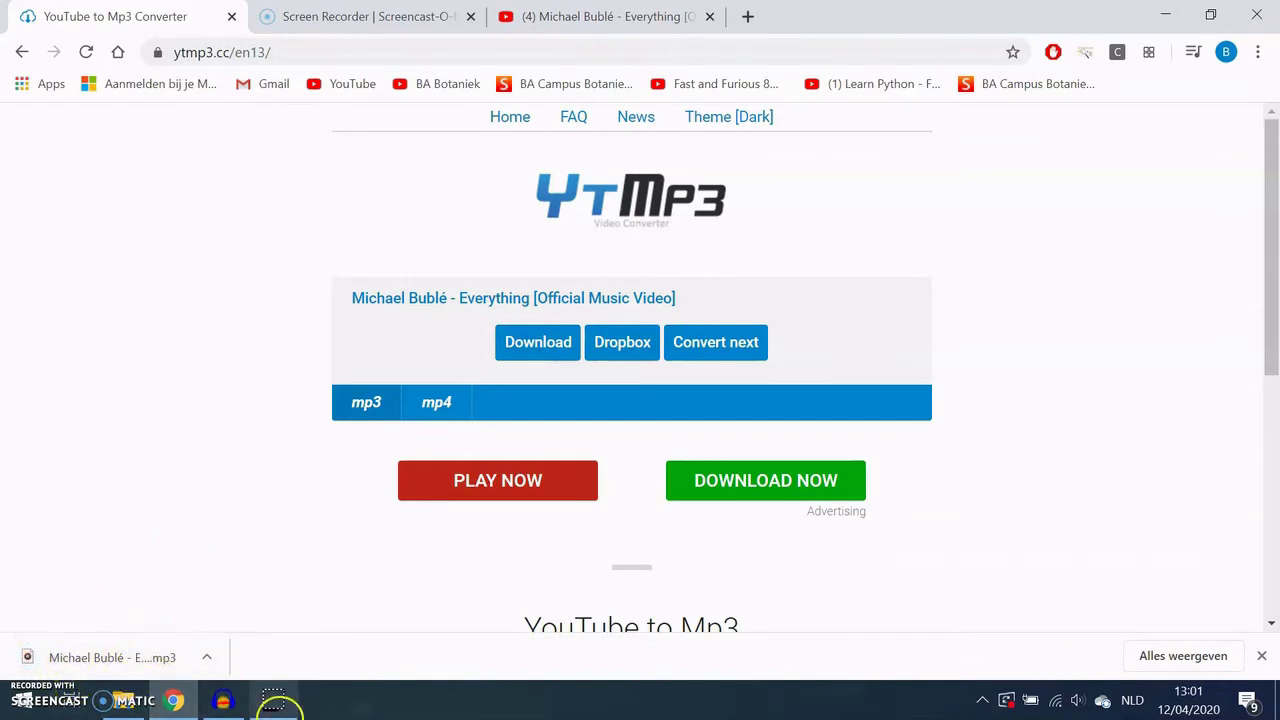
Step: Switch to Audacity and import the MP3 "Michael Bublé - Everything [Official Music Video]" from the Downloads folder as audio
{"action": "left_click", "coordinate": [224, 701]}
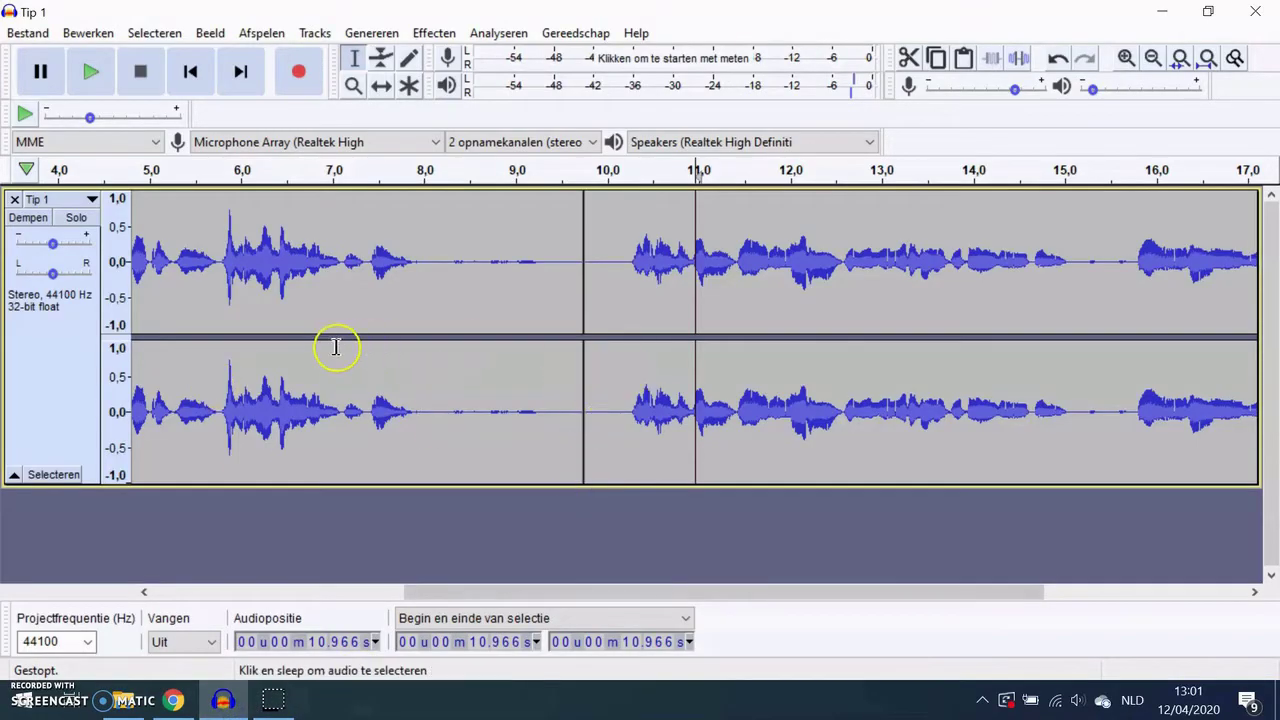
{"action": "left_click", "coordinate": [28, 33]}
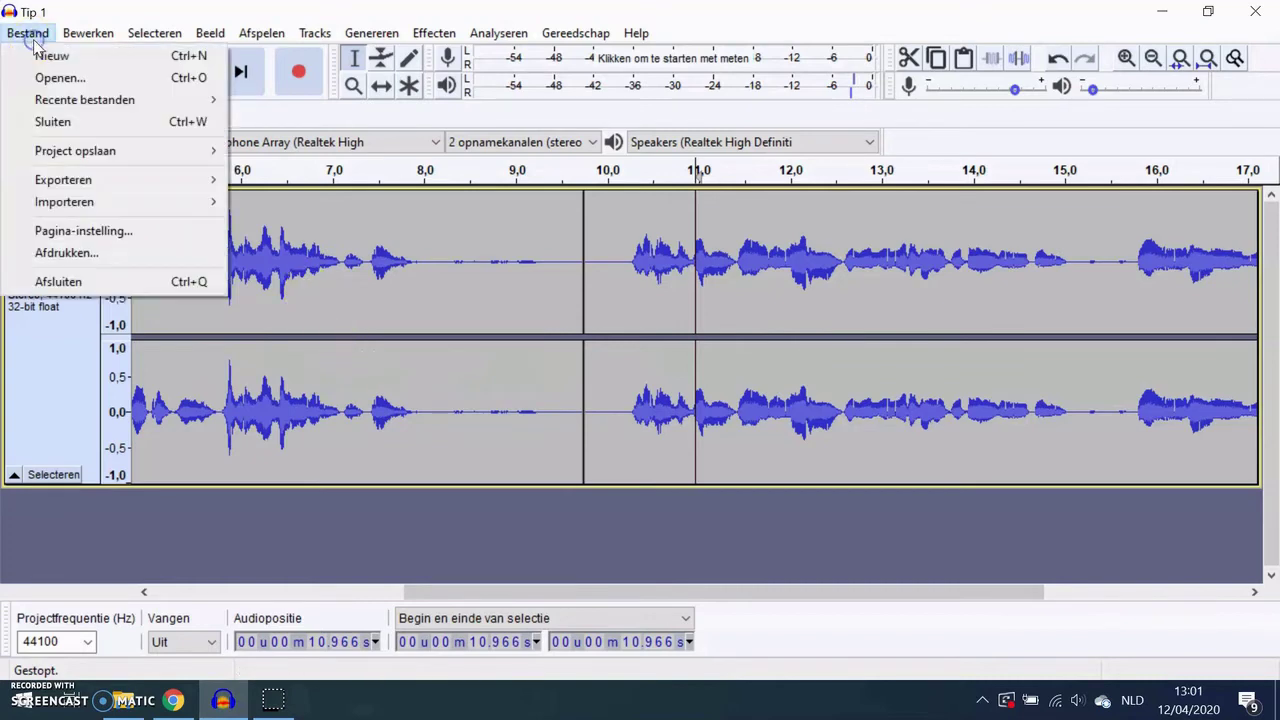
{"action": "mouse_move", "coordinate": [69, 210]}
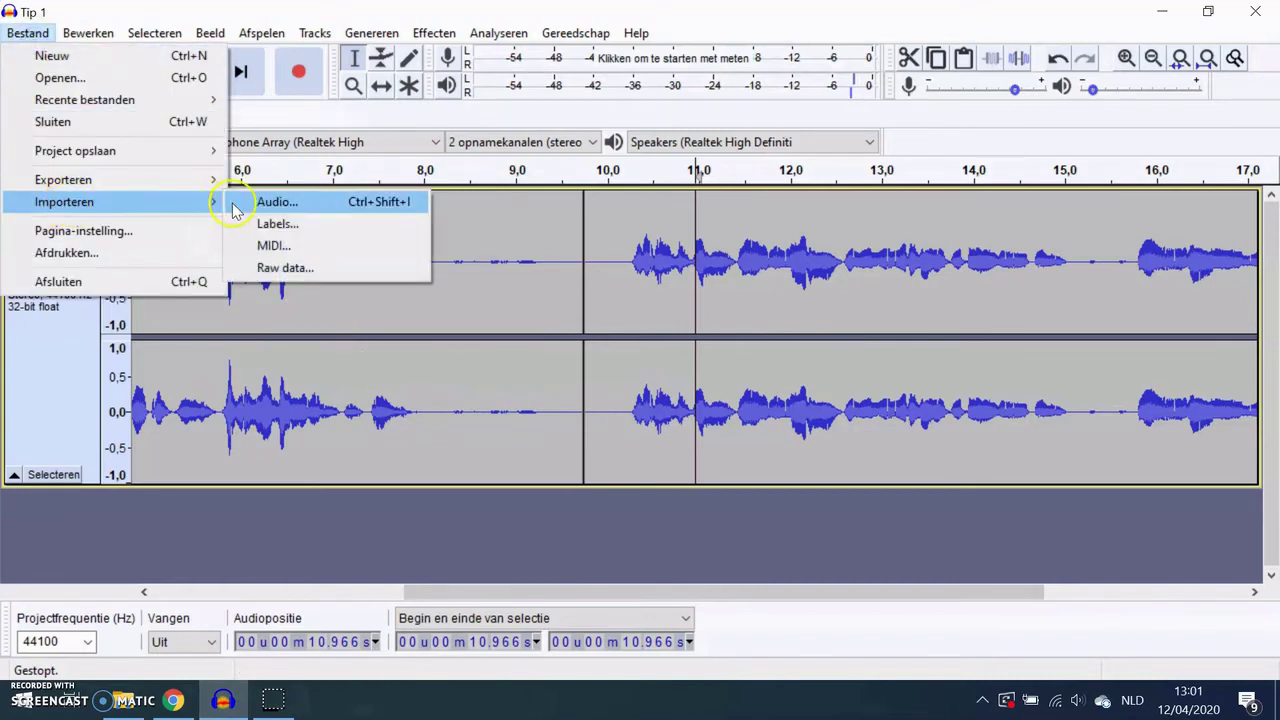
{"action": "left_click", "coordinate": [272, 203]}
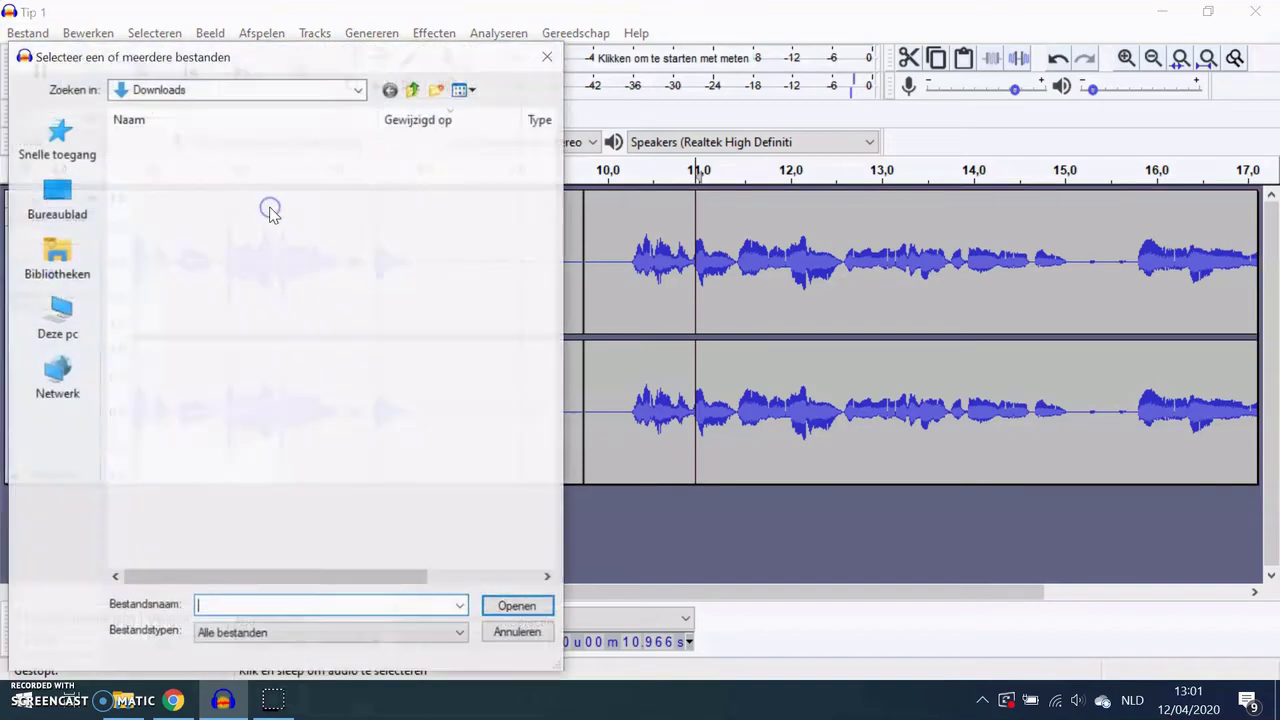
{"action": "left_click", "coordinate": [167, 89]}
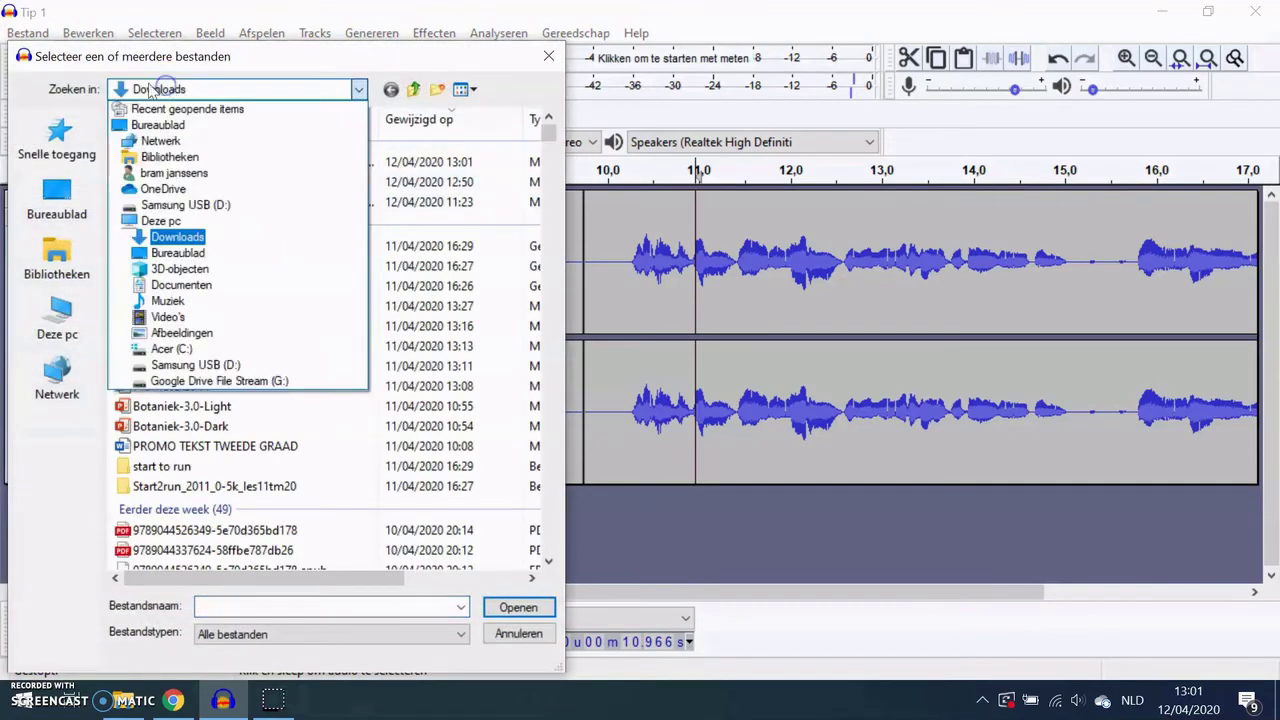
{"action": "left_click", "coordinate": [287, 91]}
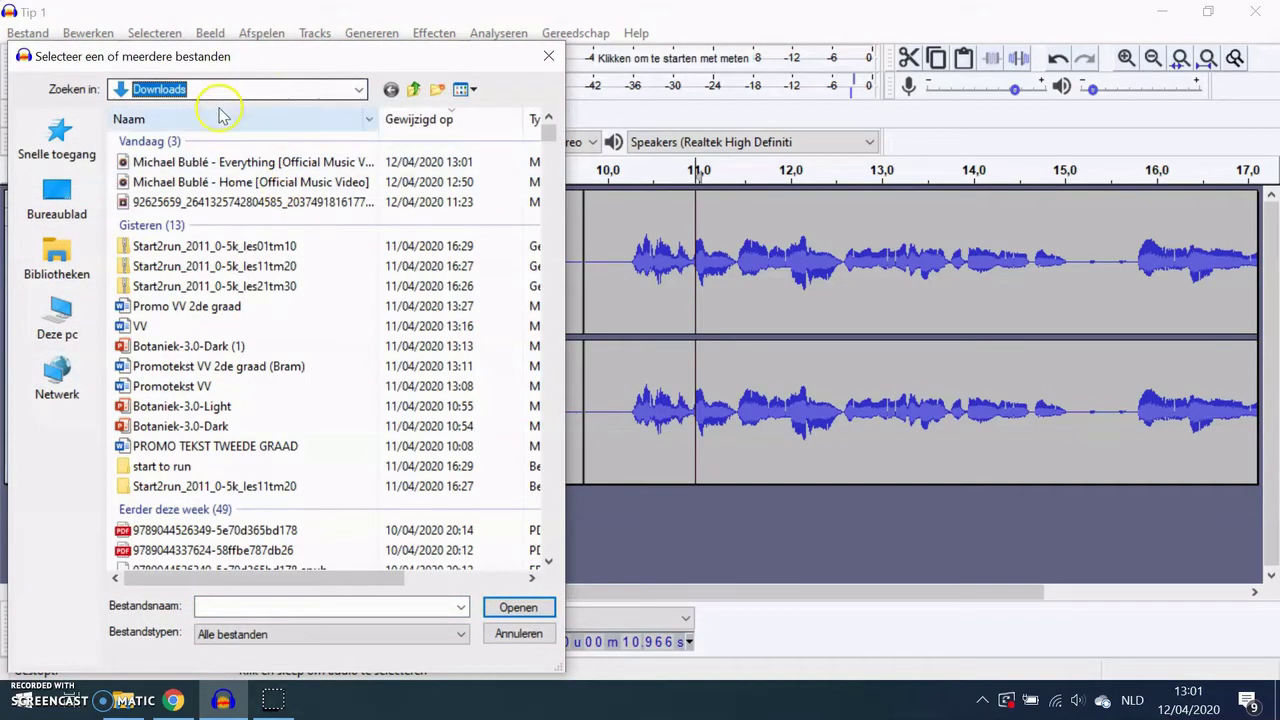
{"action": "double_click", "coordinate": [237, 165]}
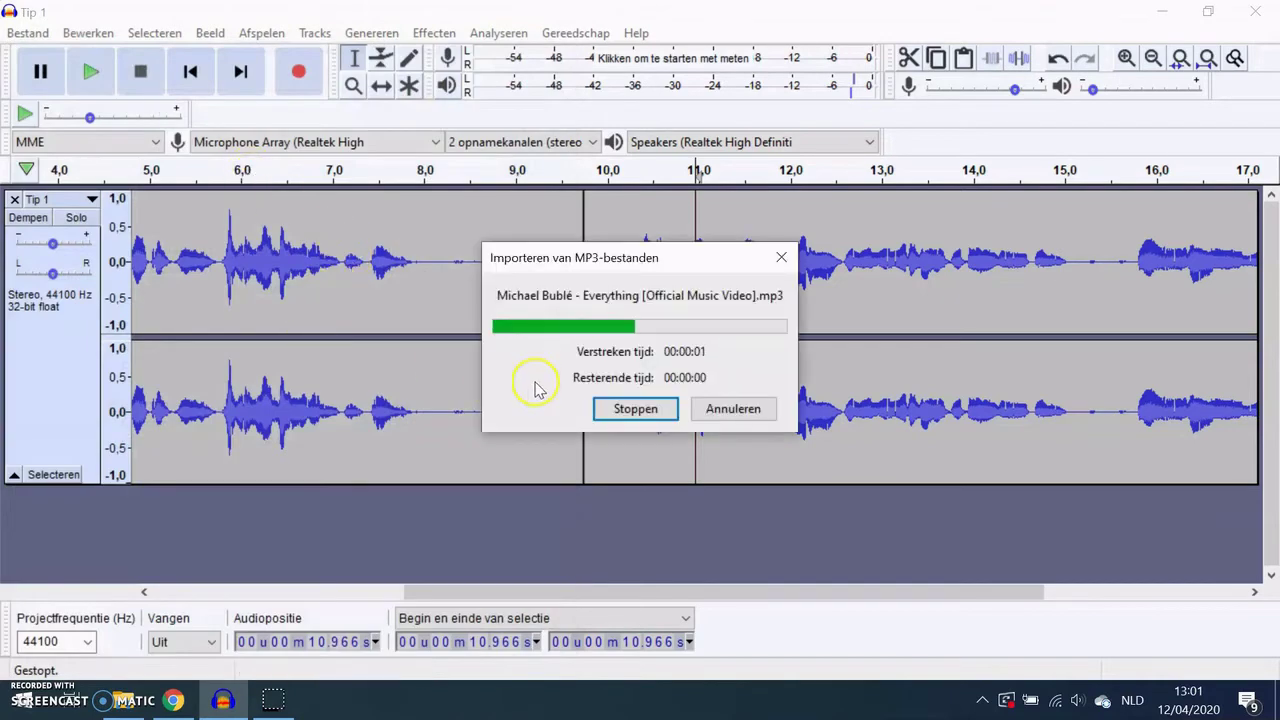
Step: Cut the Michael Bublé music from the end of the Tip 1 speech track, about 17.9 s, to the song's end
{"action": "scroll", "coordinate": [328, 317], "scroll_direction": "down", "scroll_amount": 2}
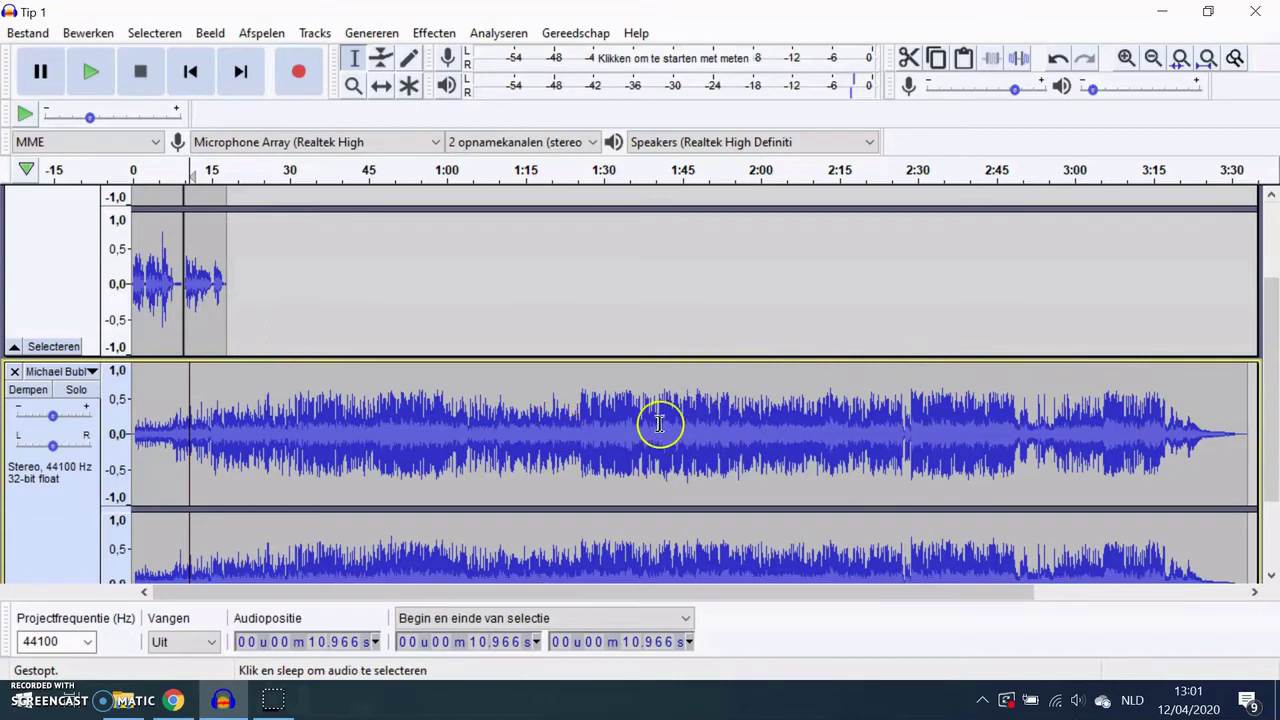
{"action": "scroll", "coordinate": [330, 425], "scroll_direction": "up", "scroll_amount": 1}
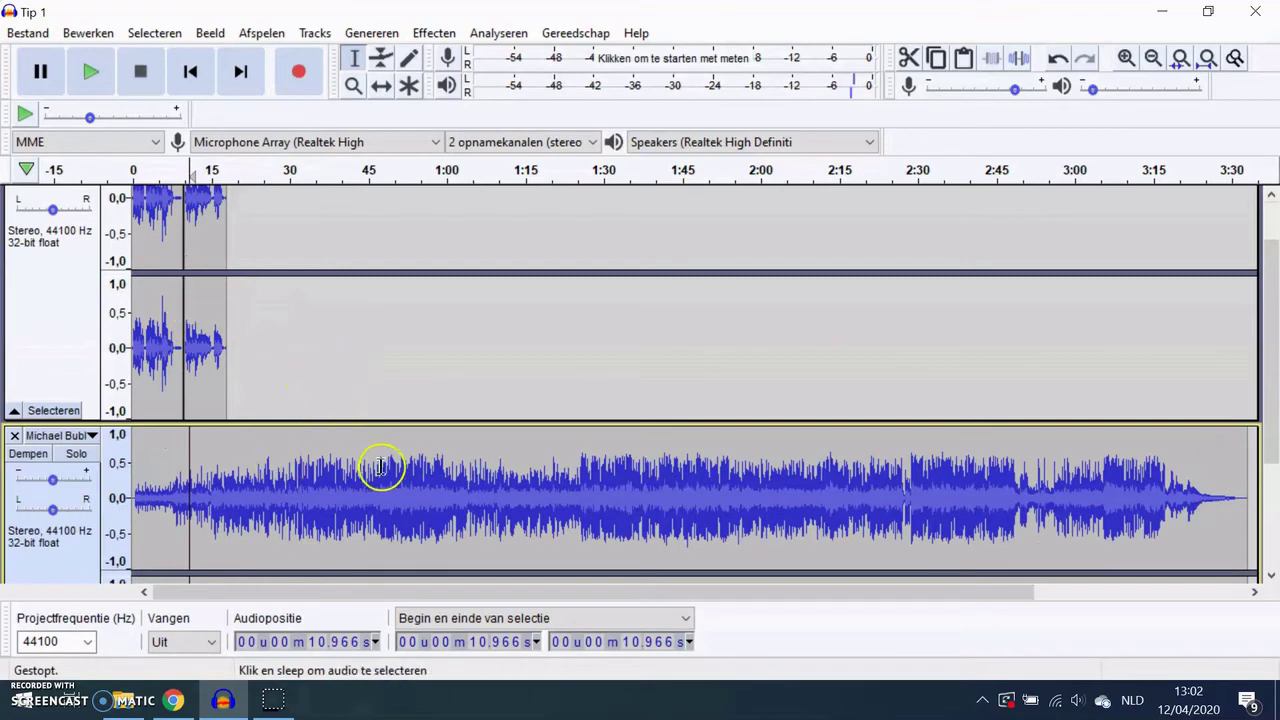
{"action": "scroll", "coordinate": [381, 466], "scroll_direction": "down", "scroll_amount": 1}
{"action": "left_click_drag", "start_coordinate": [232, 375], "coordinate": [229, 378]}
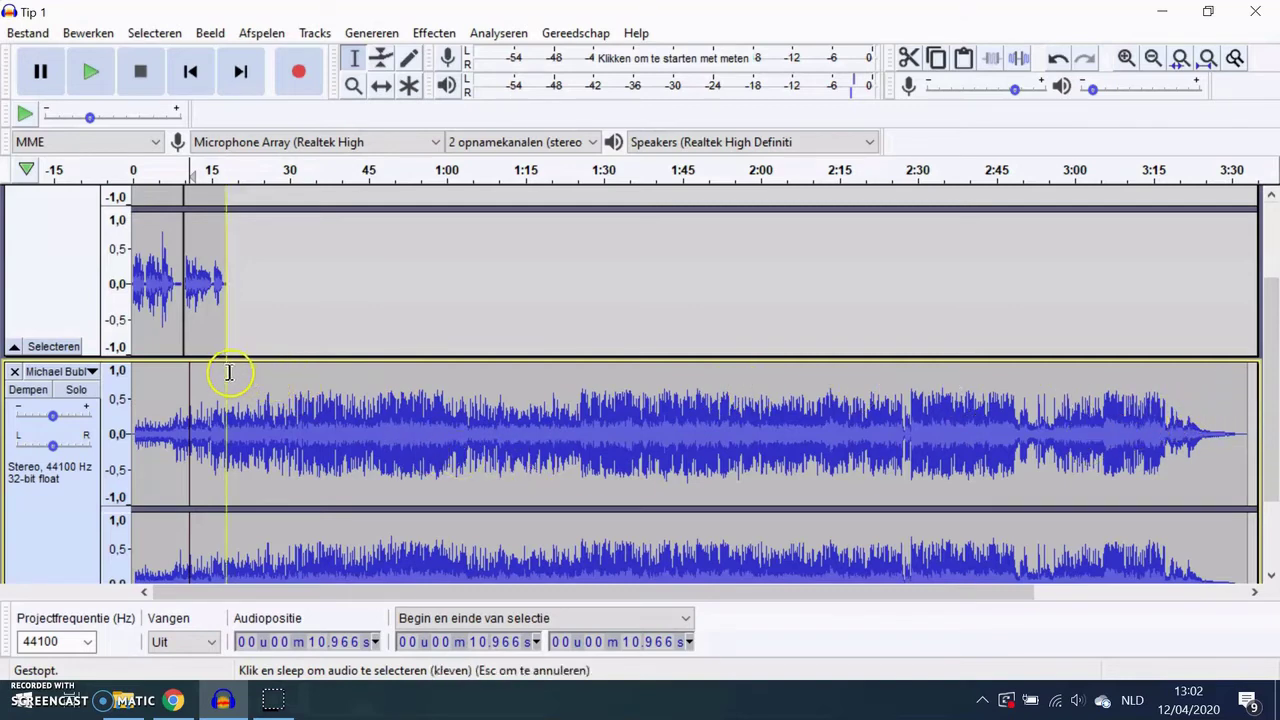
{"action": "left_click_drag", "start_coordinate": [228, 372], "coordinate": [1006, 420]}
{"action": "scroll", "coordinate": [1006, 420], "scroll_direction": "down", "scroll_amount": 2}
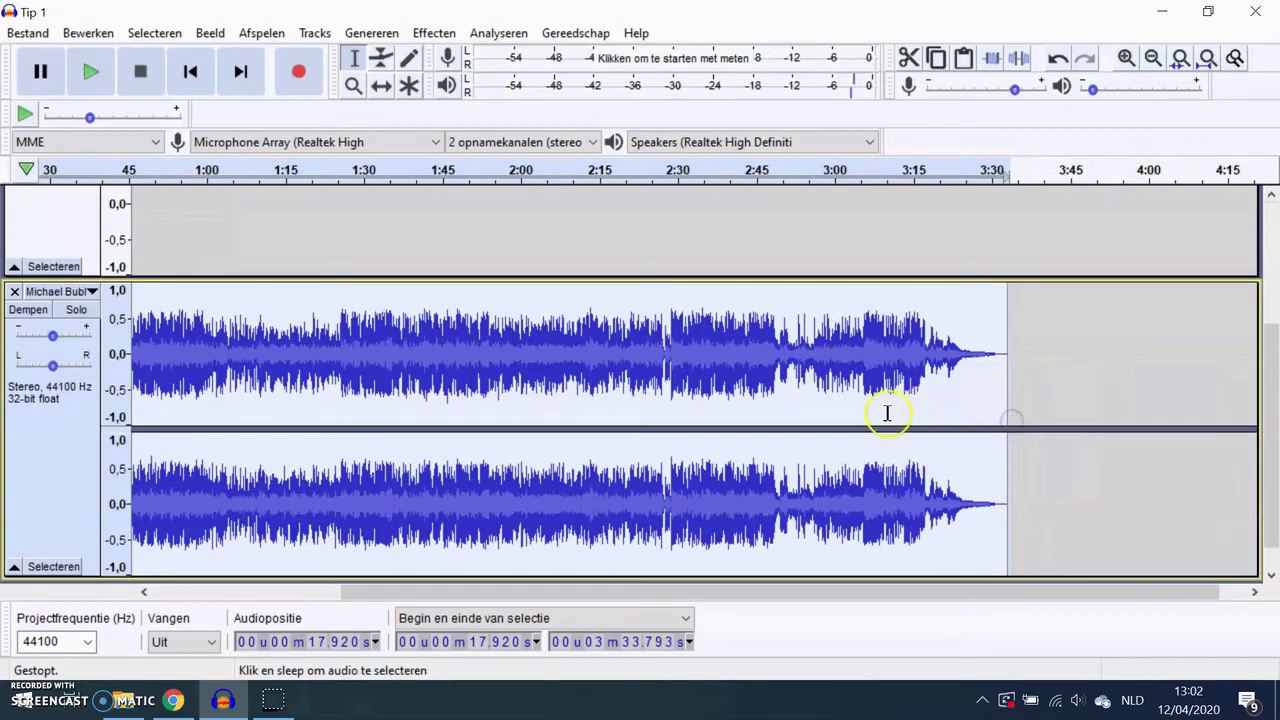
{"action": "left_click", "coordinate": [908, 57]}
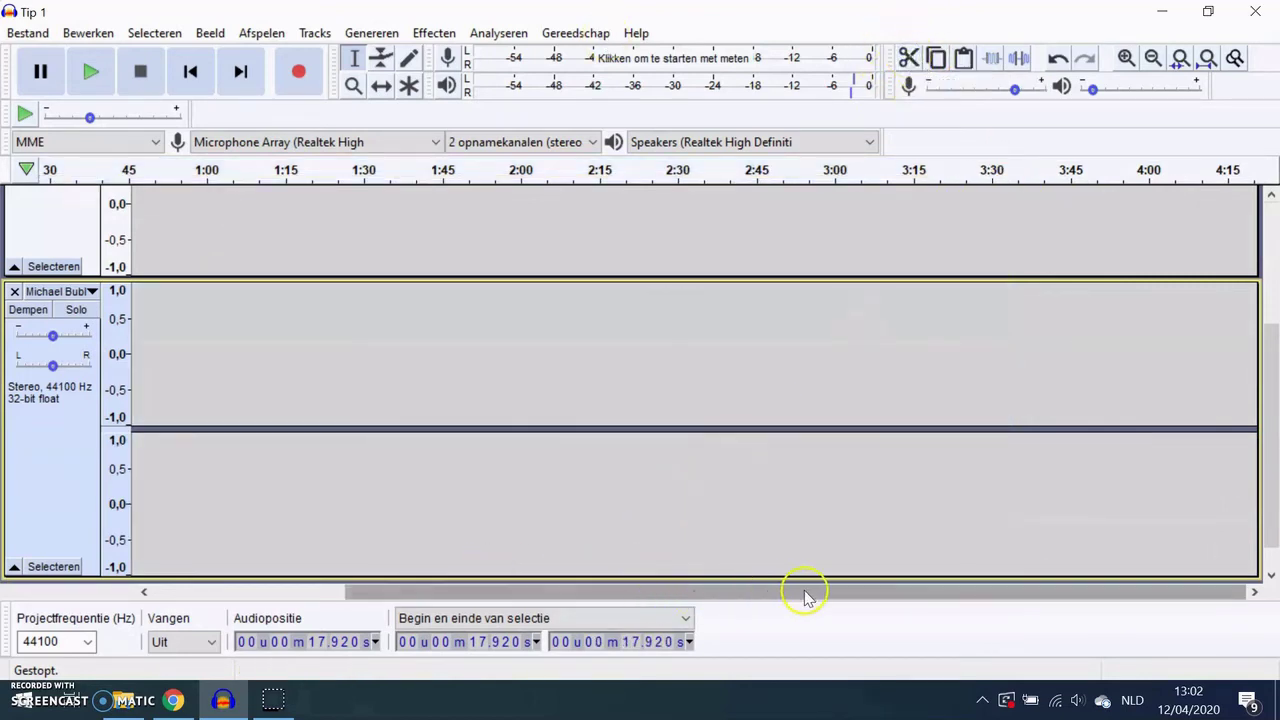
Step: Lower the gain of the Michael Bublé track slightly so the music plays softer beneath the speech
{"action": "left_click_drag", "start_coordinate": [857, 591], "coordinate": [612, 595]}
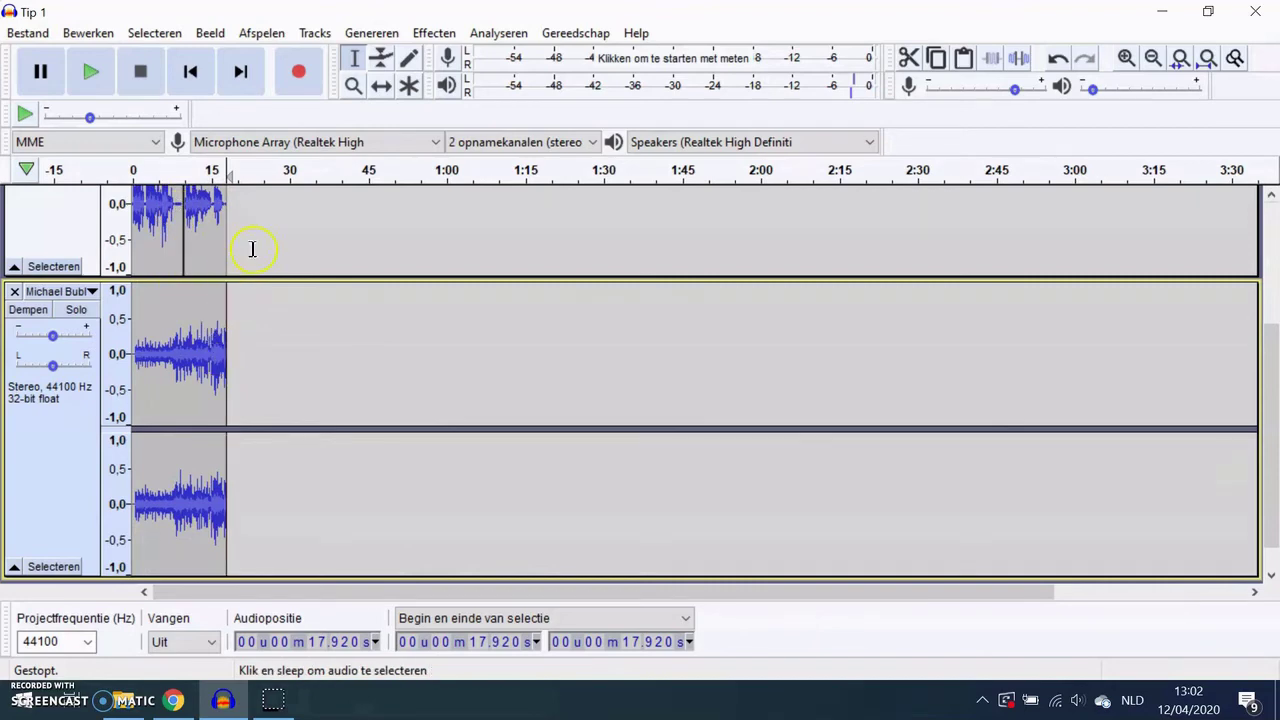
{"action": "scroll", "coordinate": [1271, 380], "scroll_direction": "up", "scroll_amount": 3}
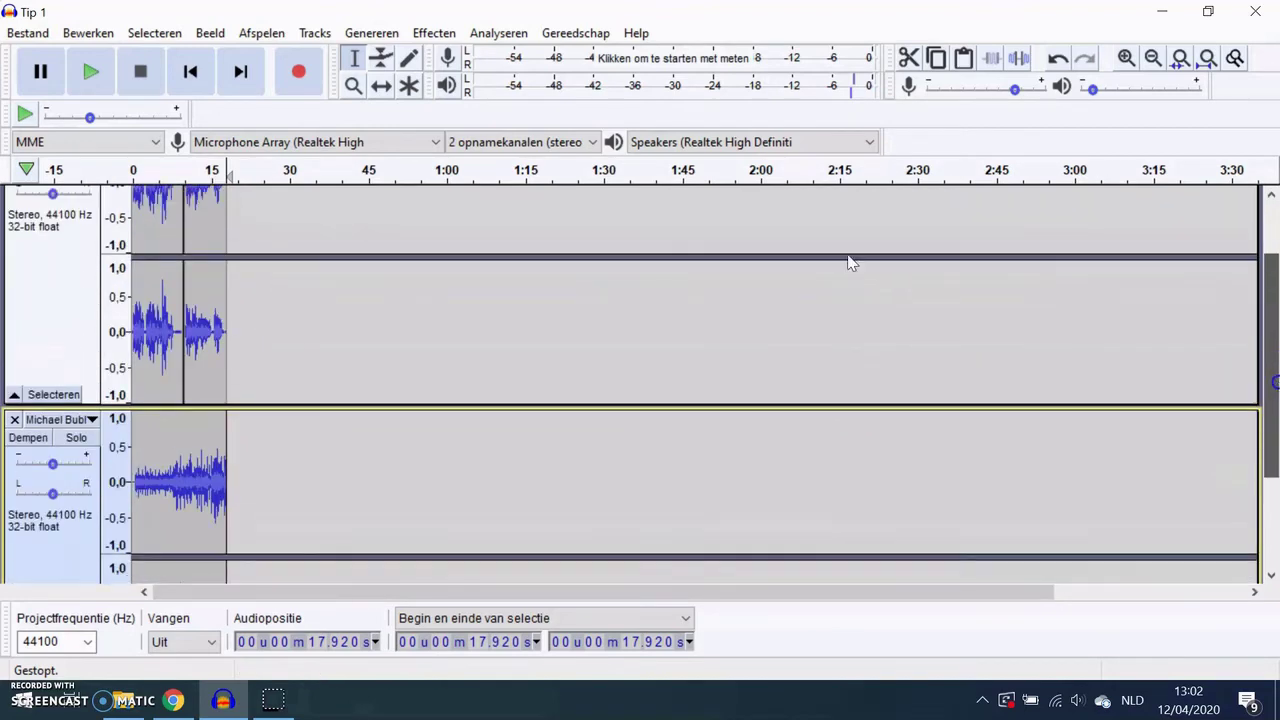
{"action": "left_click", "coordinate": [1126, 58]}
{"action": "left_click", "coordinate": [1126, 58]}
{"action": "left_click", "coordinate": [1126, 58]}
{"action": "left_click", "coordinate": [1126, 58]}
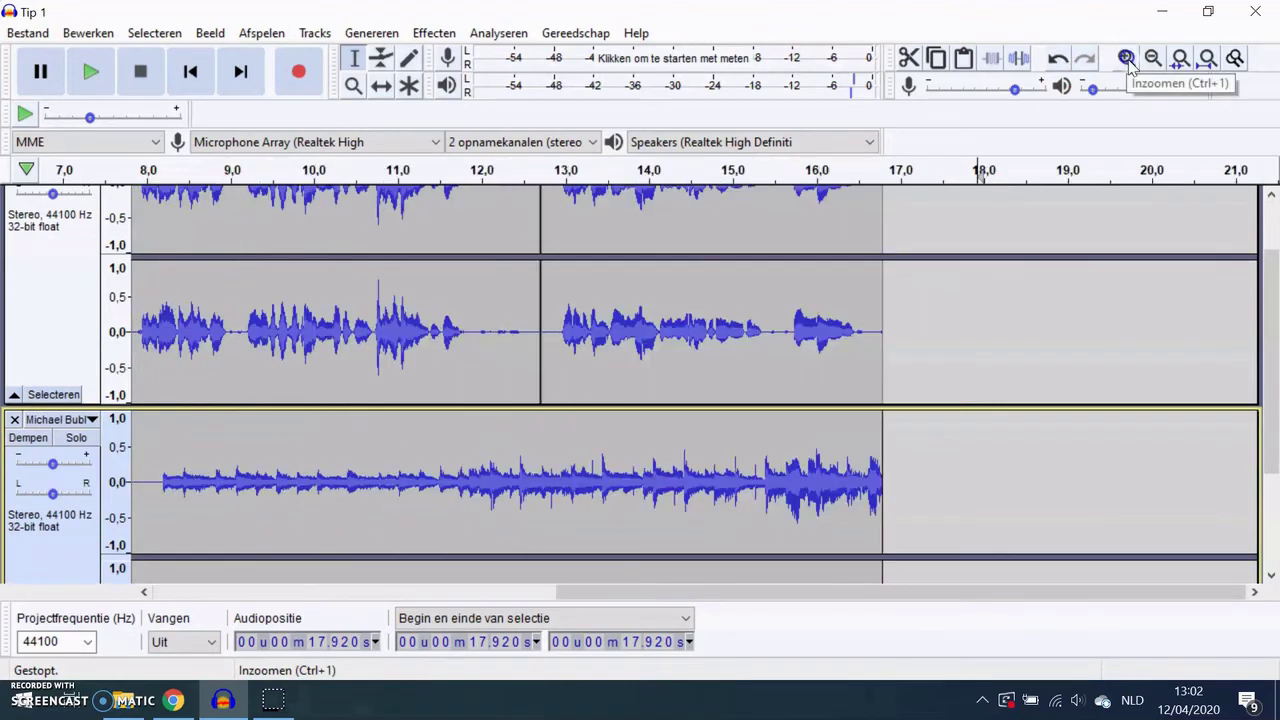
{"action": "scroll", "coordinate": [1097, 410], "scroll_direction": "up", "scroll_amount": 2}
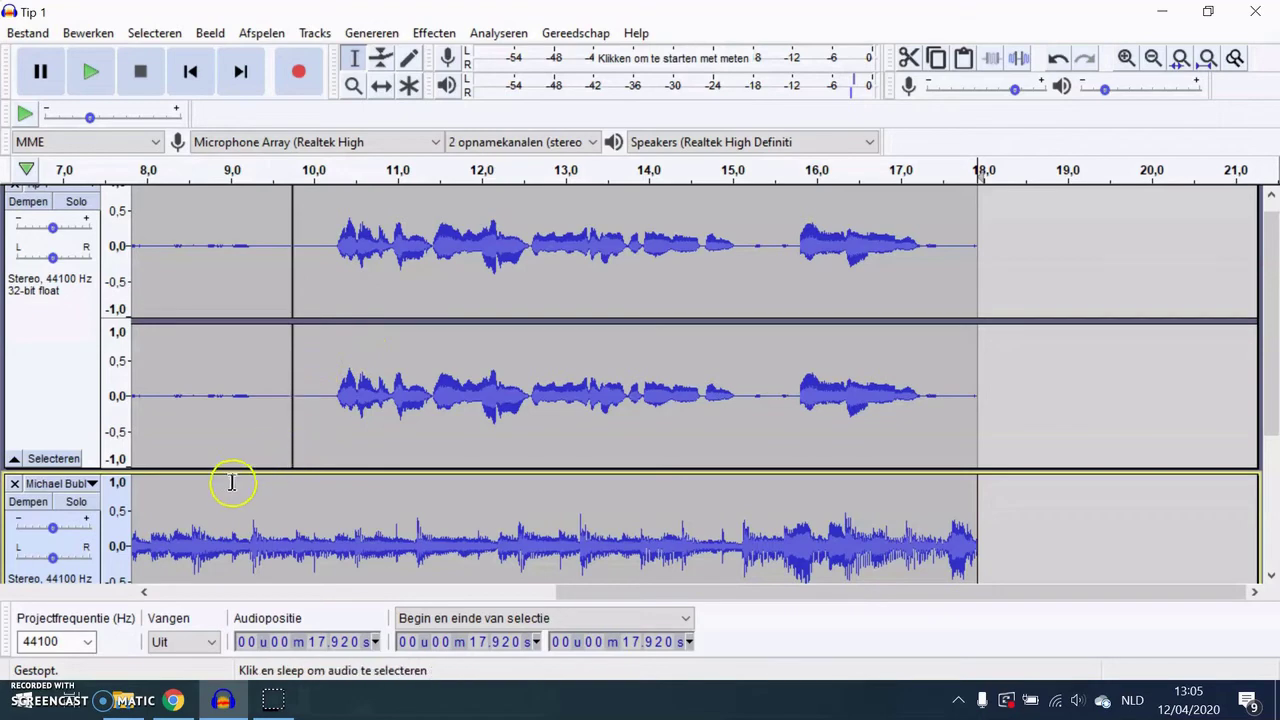
{"action": "scroll", "coordinate": [210, 480], "scroll_direction": "down", "scroll_amount": 1}
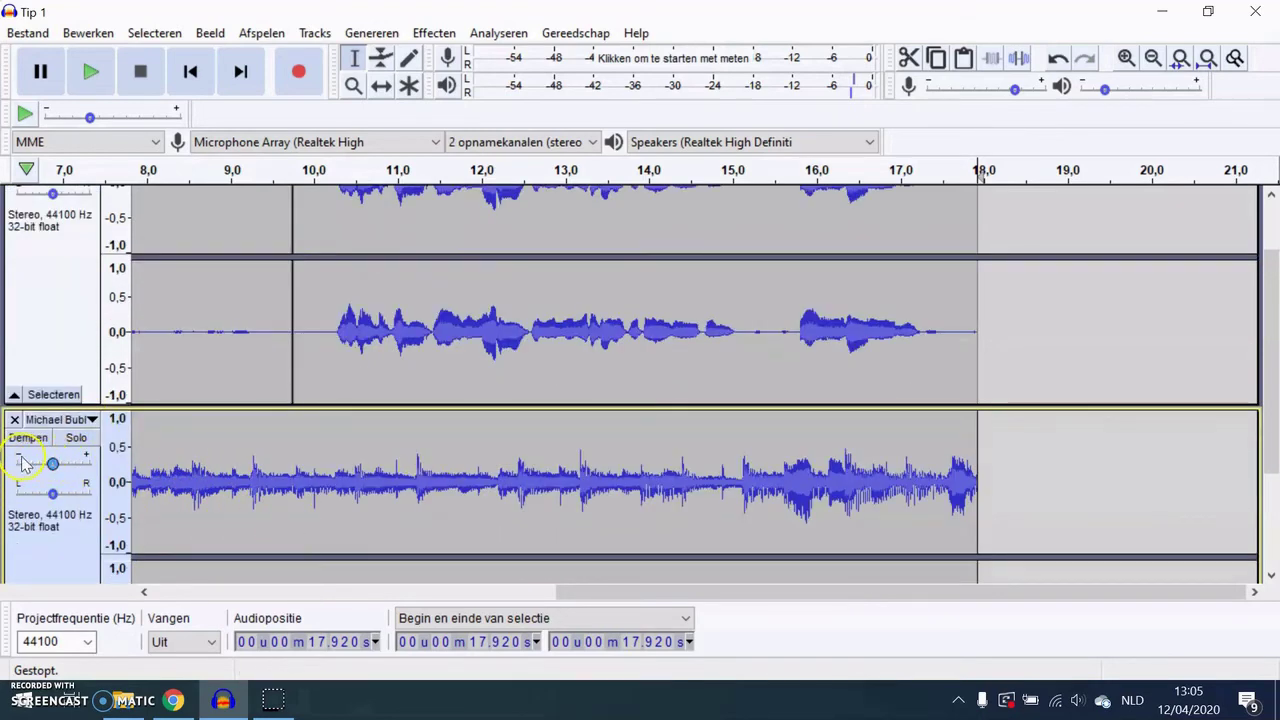
{"action": "left_click_drag", "start_coordinate": [54, 467], "coordinate": [42, 470]}
{"action": "scroll", "coordinate": [42, 472], "scroll_direction": "down", "scroll_amount": 3}
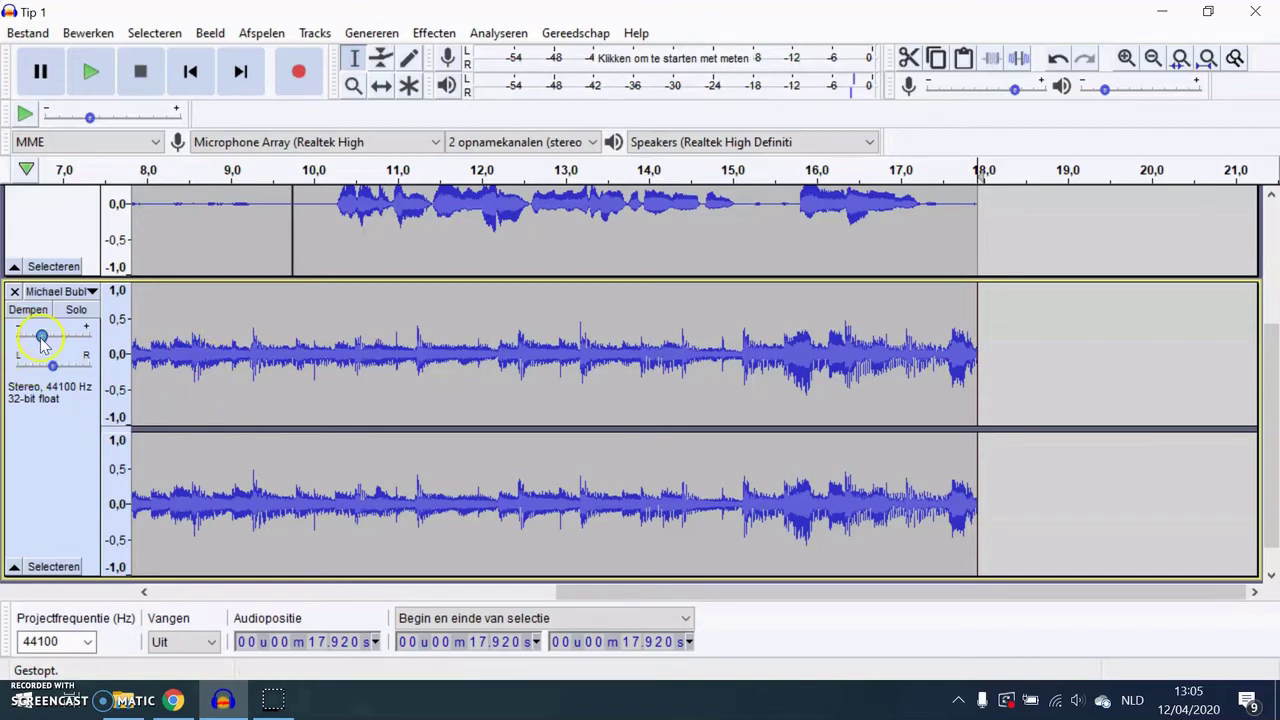
{"action": "left_click_drag", "start_coordinate": [42, 340], "coordinate": [41, 338]}
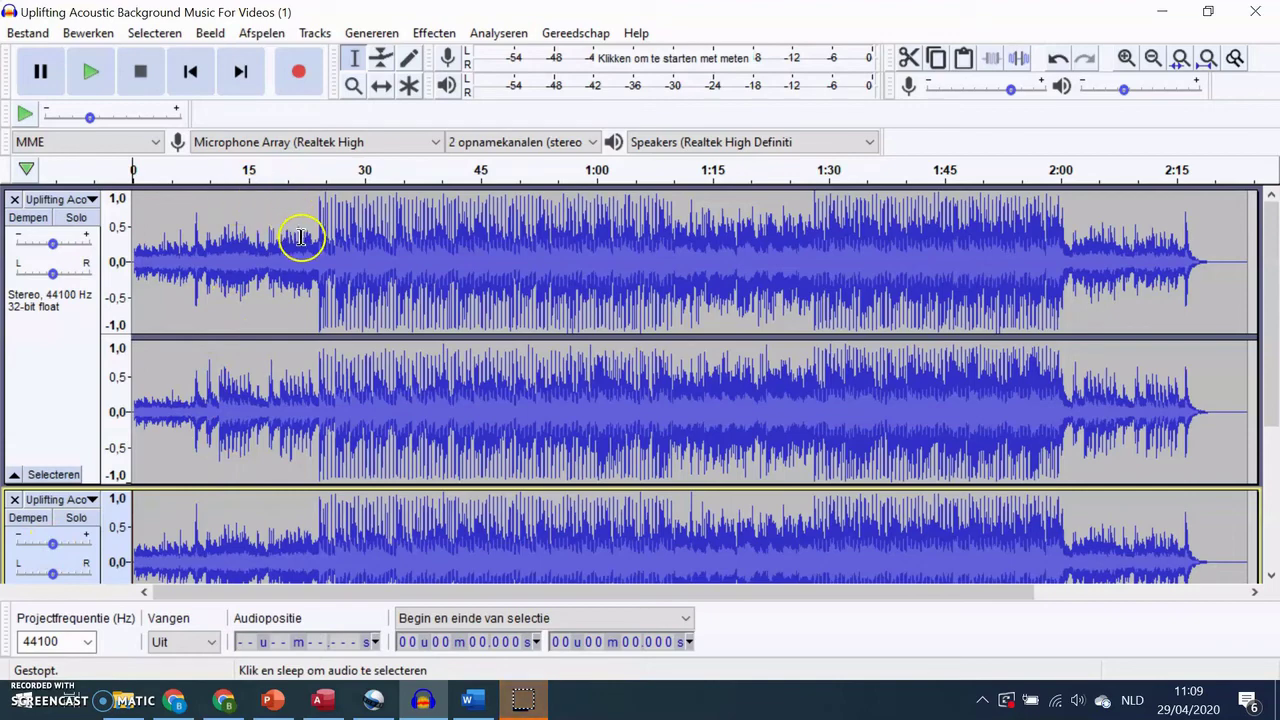
Step: Export the project as an MP3 to Documenten, named with the maker's full name plus ".naamopdracht", keeping the default format options and metadata tags
{"action": "left_click", "coordinate": [30, 33]}
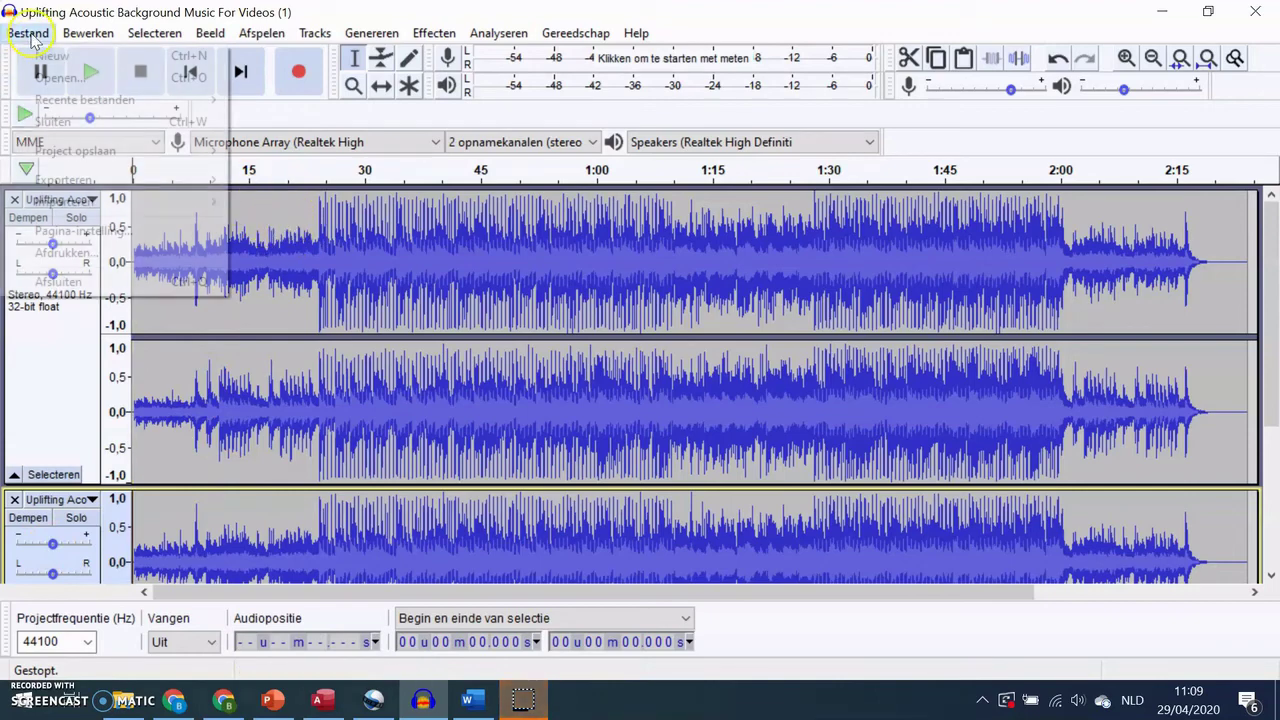
{"action": "mouse_move", "coordinate": [68, 186]}
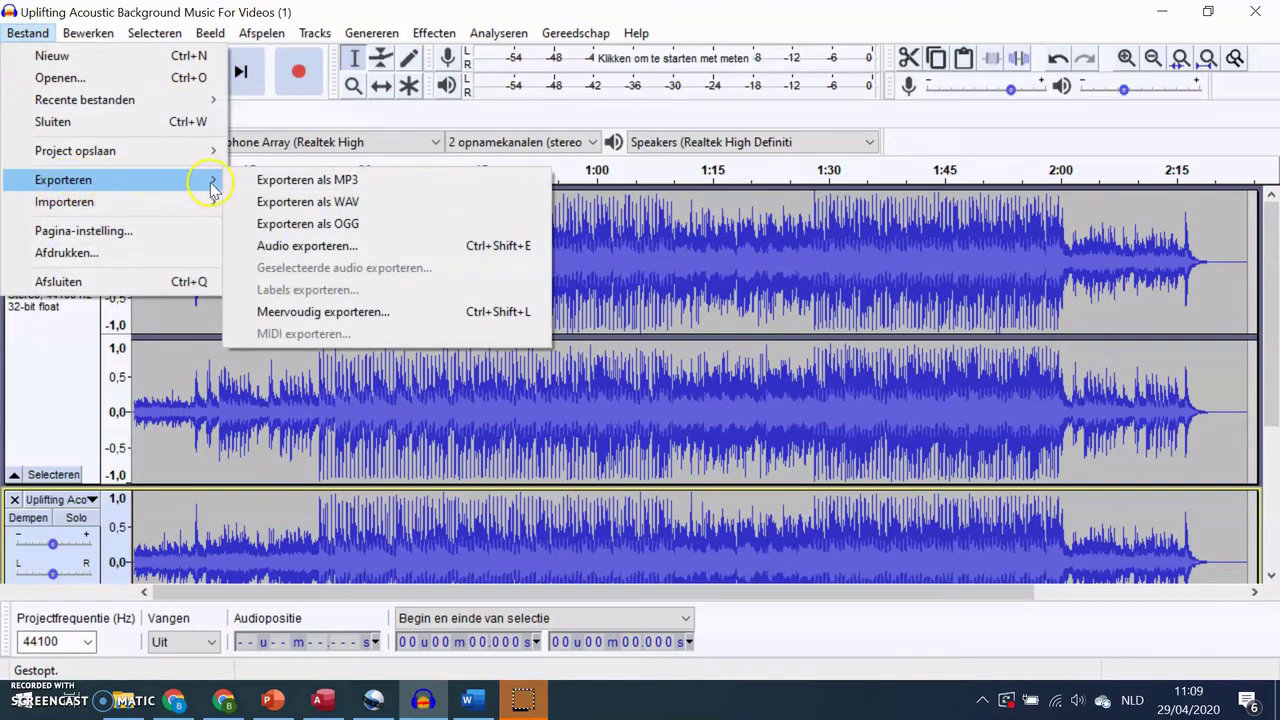
{"action": "left_click", "coordinate": [306, 181]}
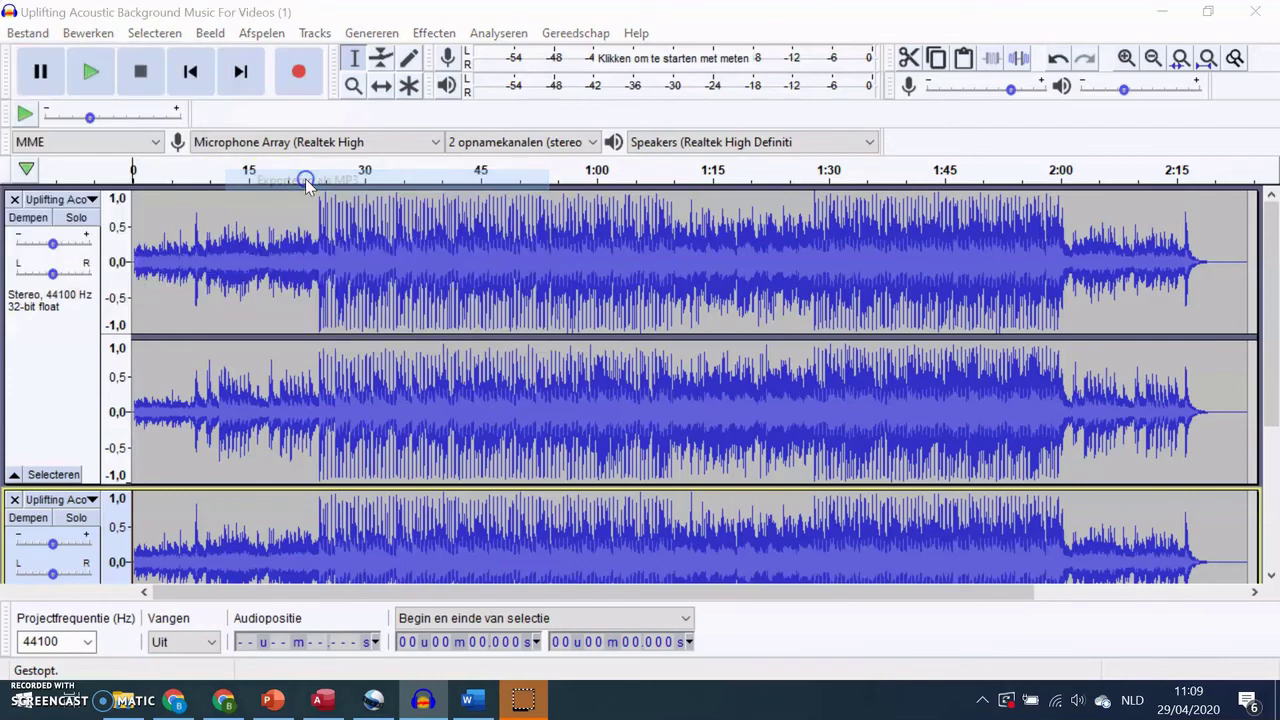
{"action": "type", "text": "Bra"}
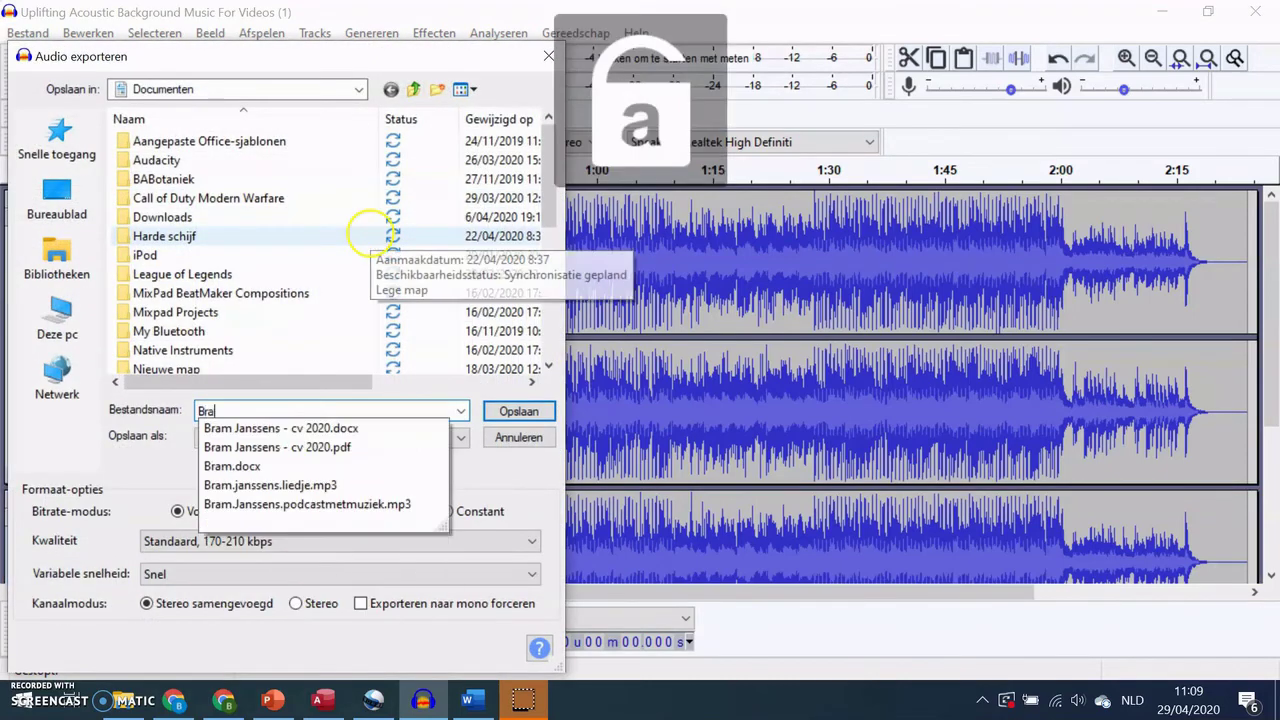
{"action": "type", "text": "m.Janssens"}
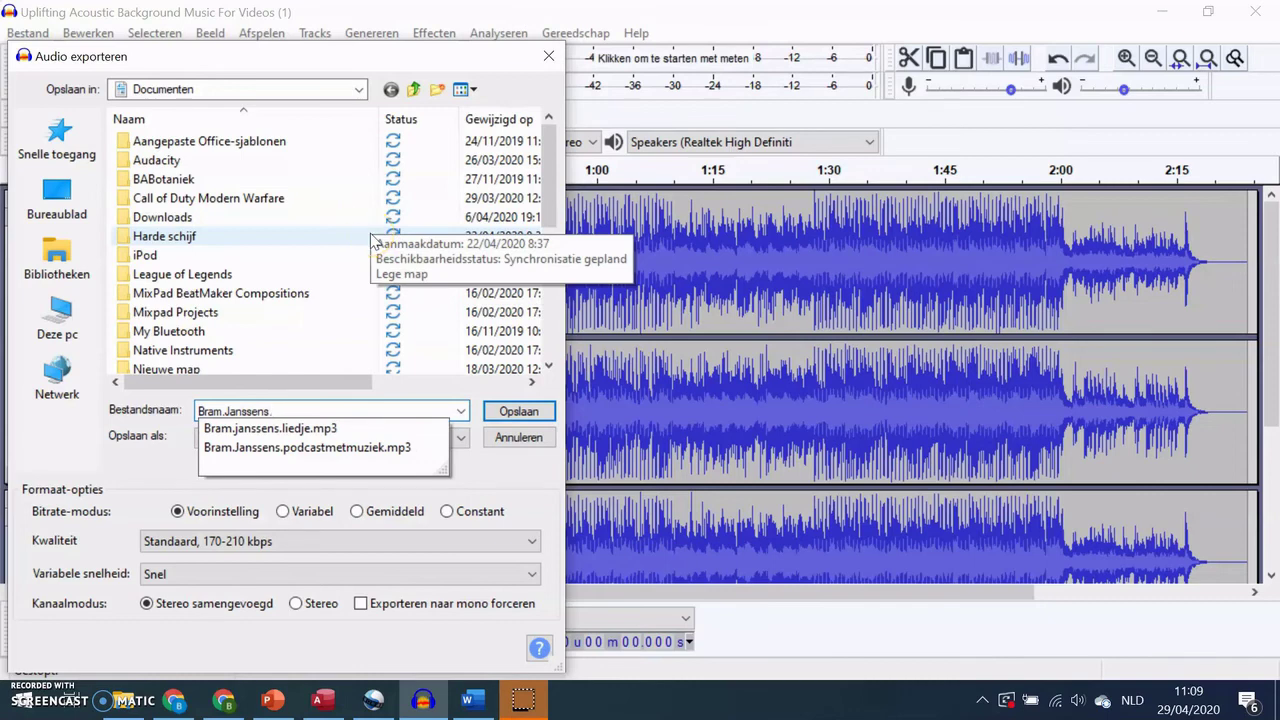
{"action": "type", "text": "."}
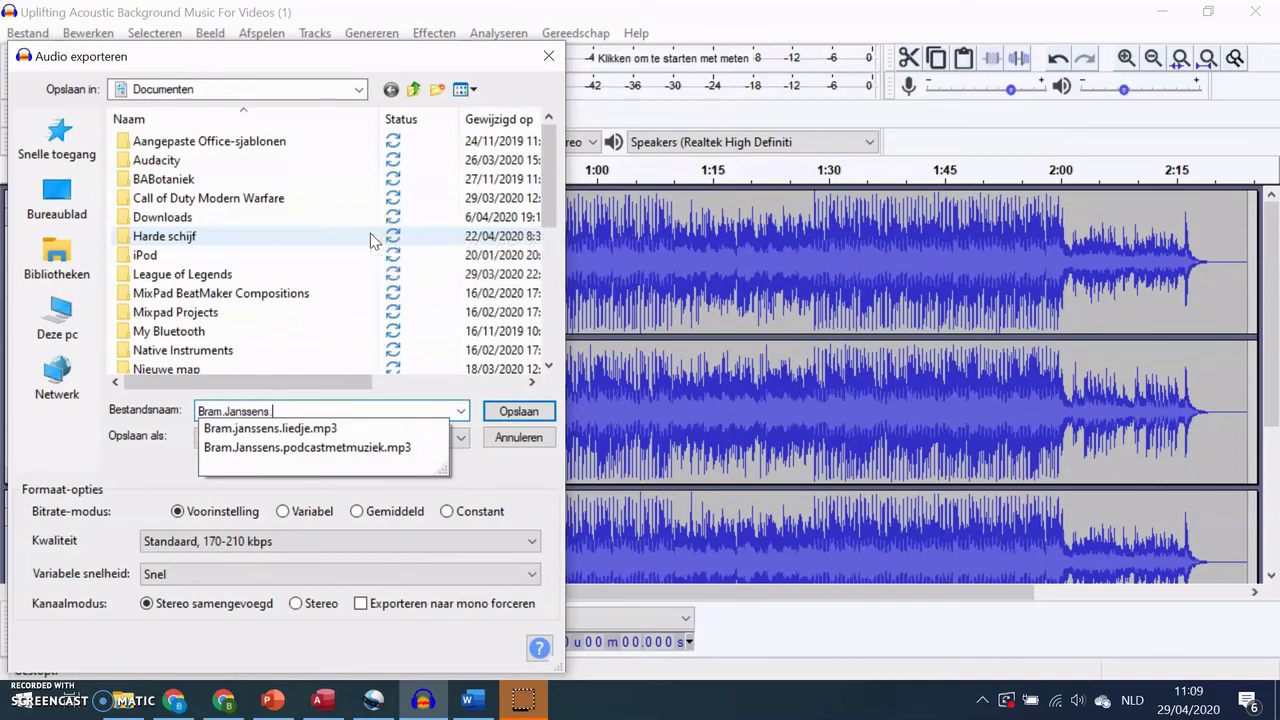
{"action": "type", "text": "naamopdracht"}
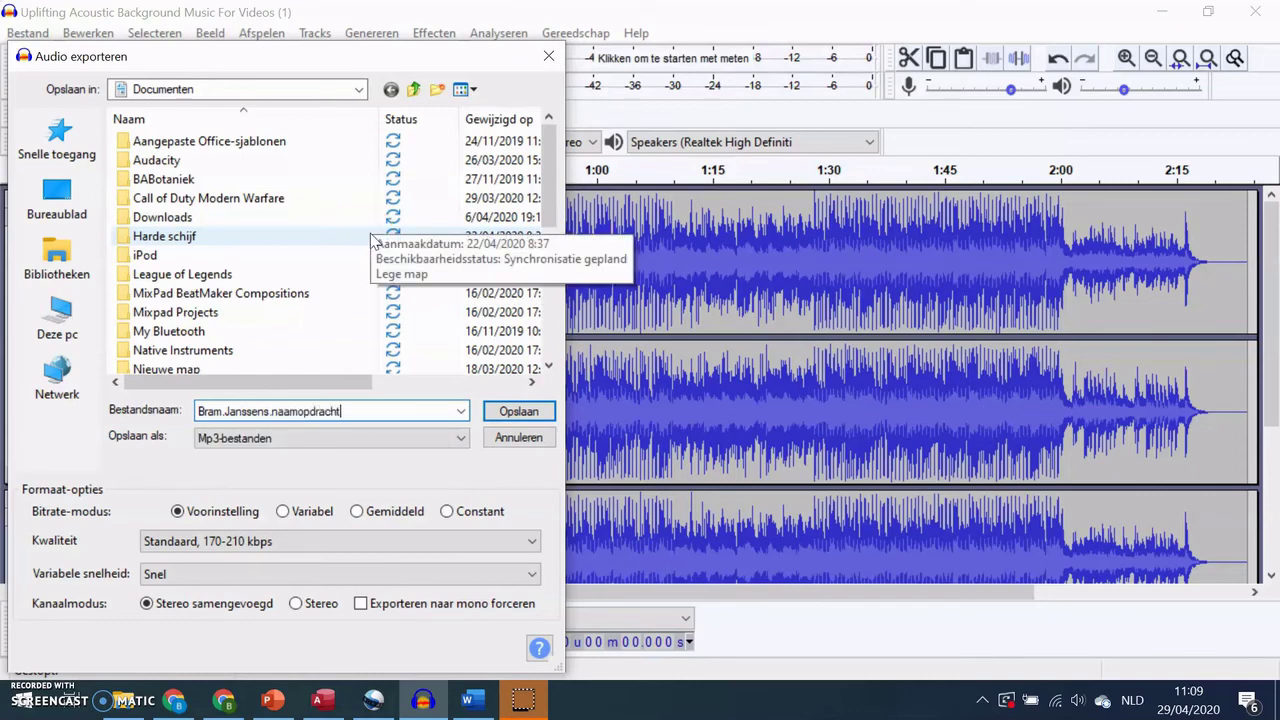
{"action": "left_click", "coordinate": [524, 412]}
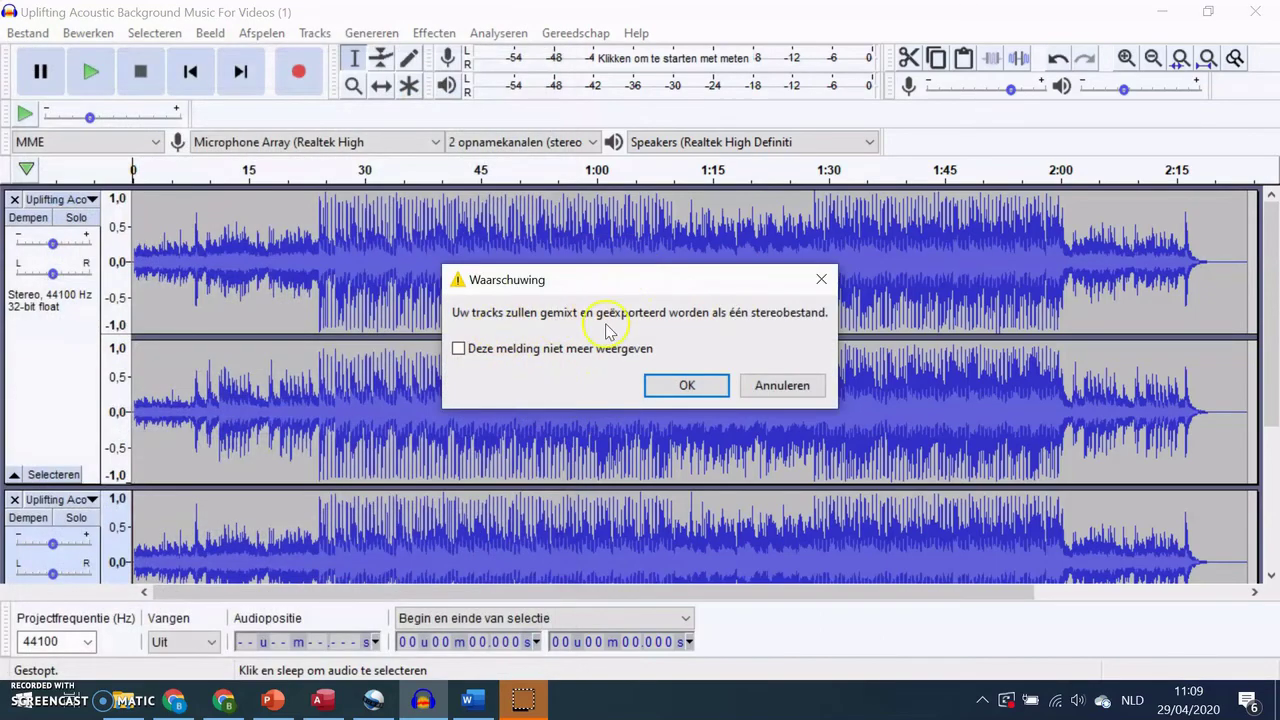
{"action": "left_click", "coordinate": [687, 386]}
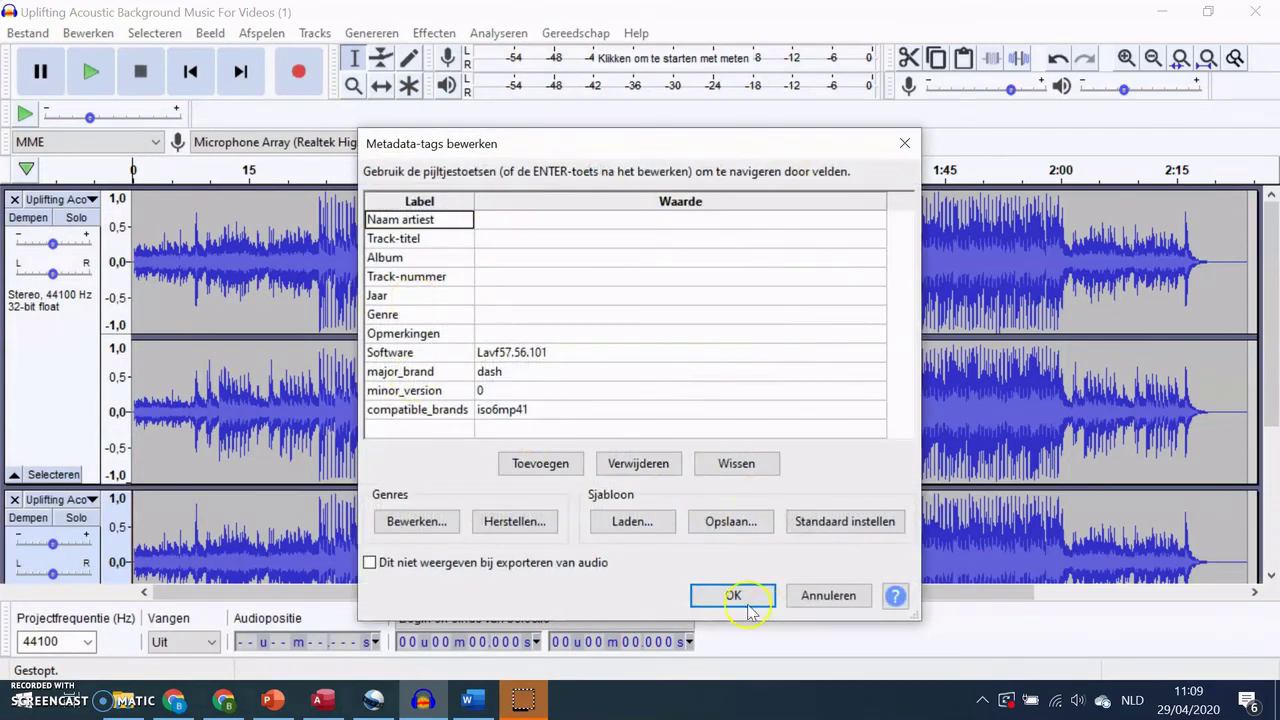
{"action": "left_click", "coordinate": [730, 596]}
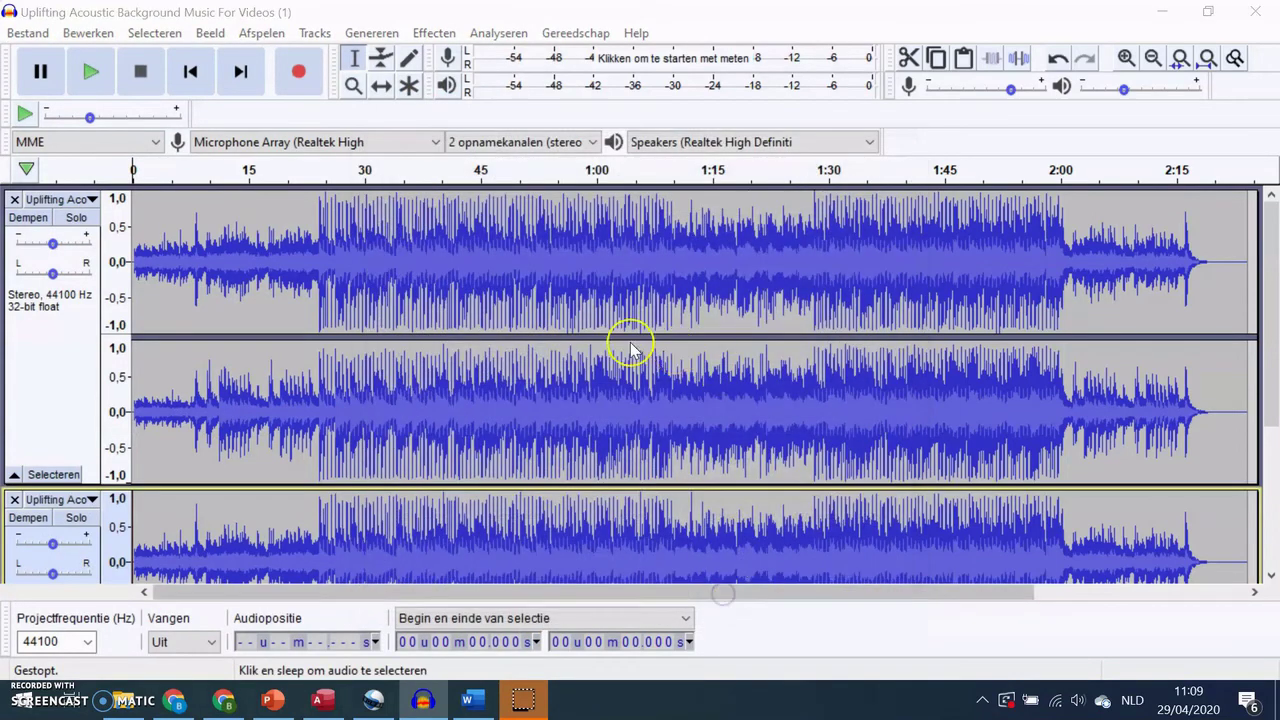